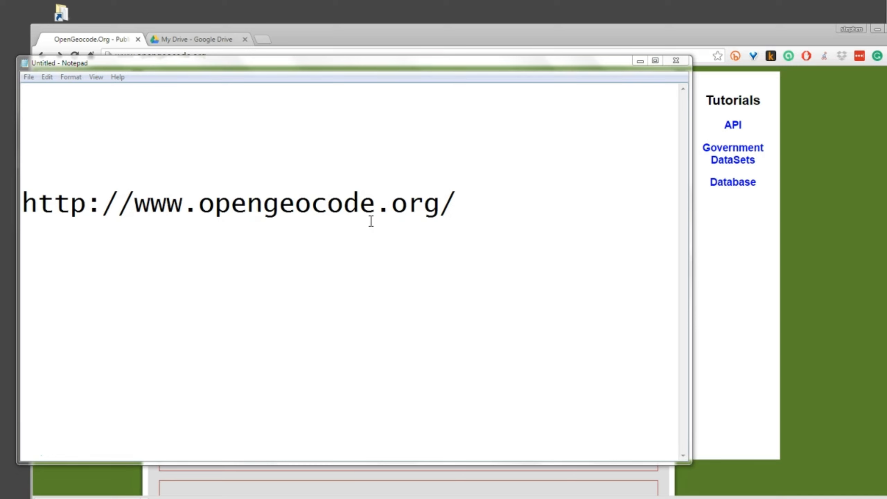
- Switch to the OpenGeocode site in the browser and download the US City/ZipCode/LatLng Dataset from the datasets page
{"action": "left_click_drag", "start_coordinate": [447, 208], "coordinate": [226, 182]}
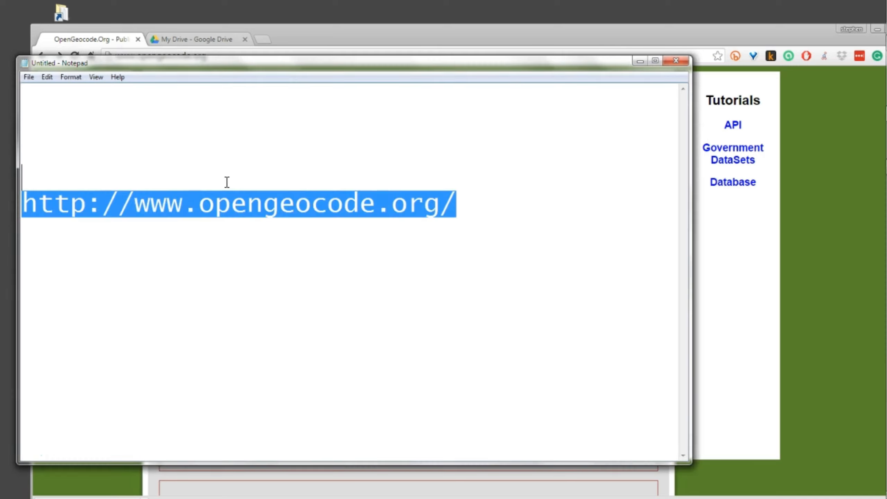
{"action": "left_click", "coordinate": [765, 225]}
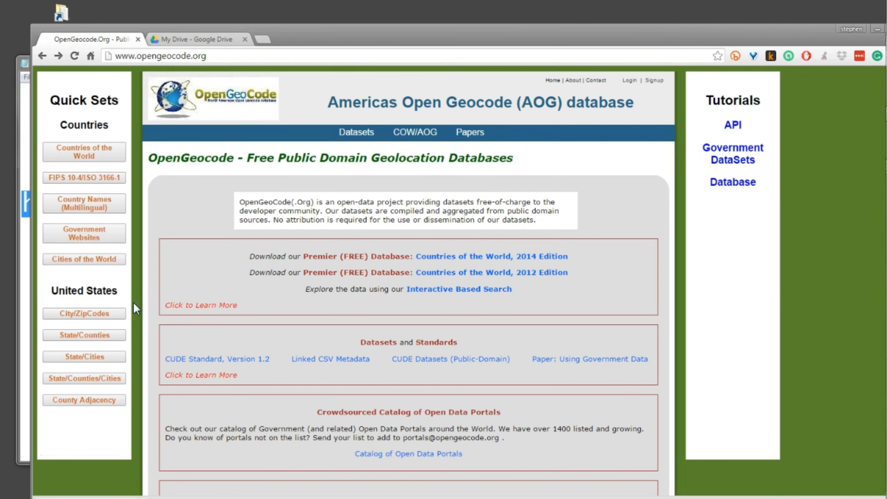
{"action": "left_click", "coordinate": [124, 264]}
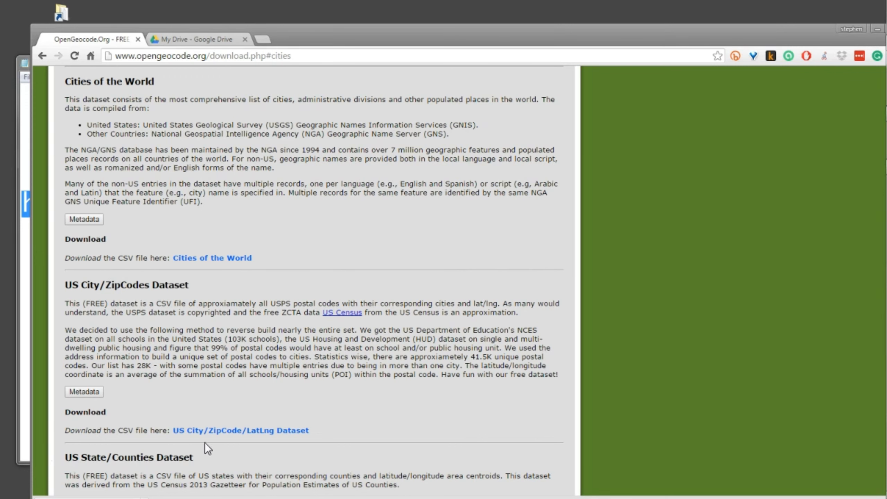
{"action": "left_click", "coordinate": [217, 430]}
- Show the downloaded cityzip archive in its folder, move it to the desktop and close the folder window
{"action": "left_click_drag", "start_coordinate": [360, 41], "coordinate": [369, 11]}
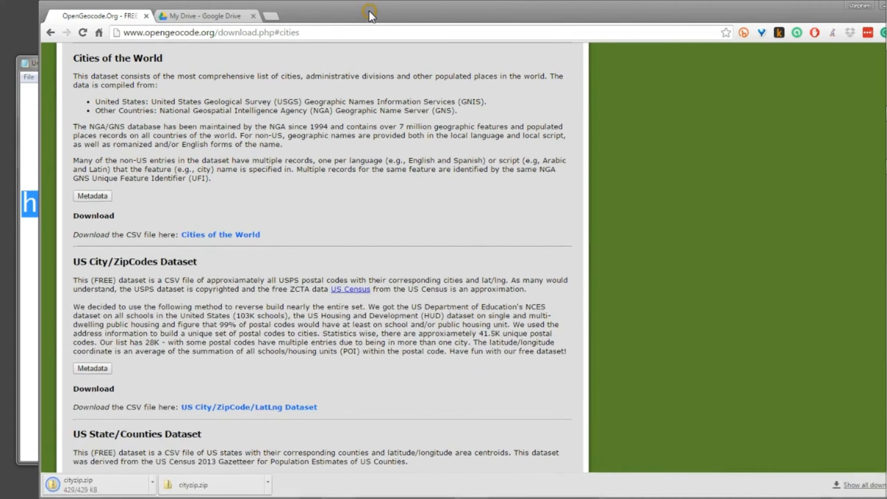
{"action": "left_click", "coordinate": [152, 482]}
{"action": "left_click", "coordinate": [202, 447]}
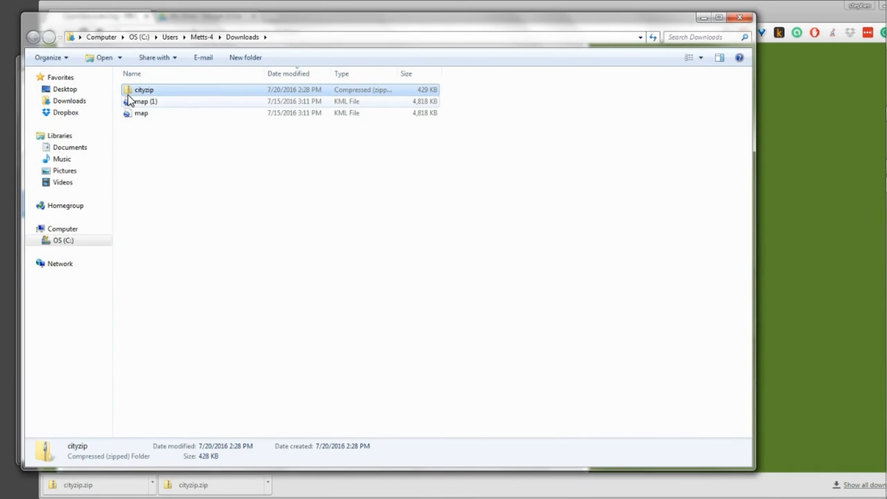
{"action": "left_click_drag", "start_coordinate": [129, 90], "coordinate": [9, 47]}
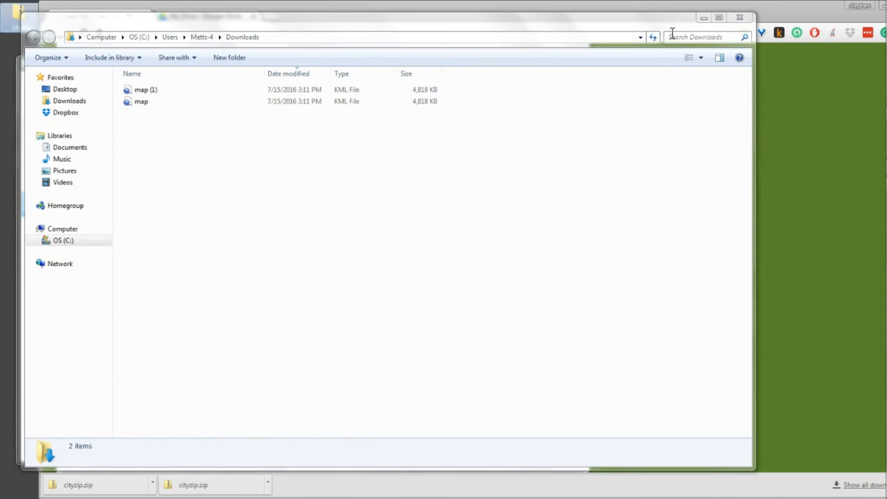
{"action": "left_click", "coordinate": [741, 18]}
- Extract the cityzip archive on the desktop into the suggested cityzip folder
{"action": "left_click_drag", "start_coordinate": [542, 13], "coordinate": [591, 229]}
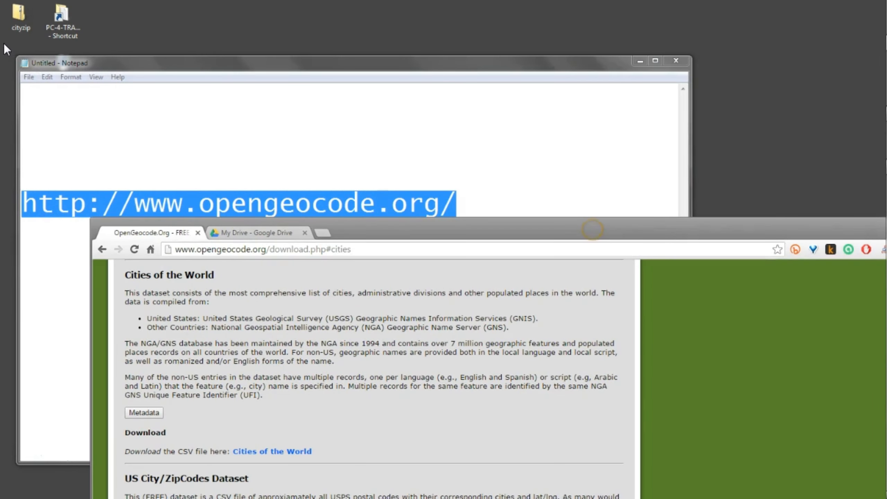
{"action": "right_click", "coordinate": [14, 13]}
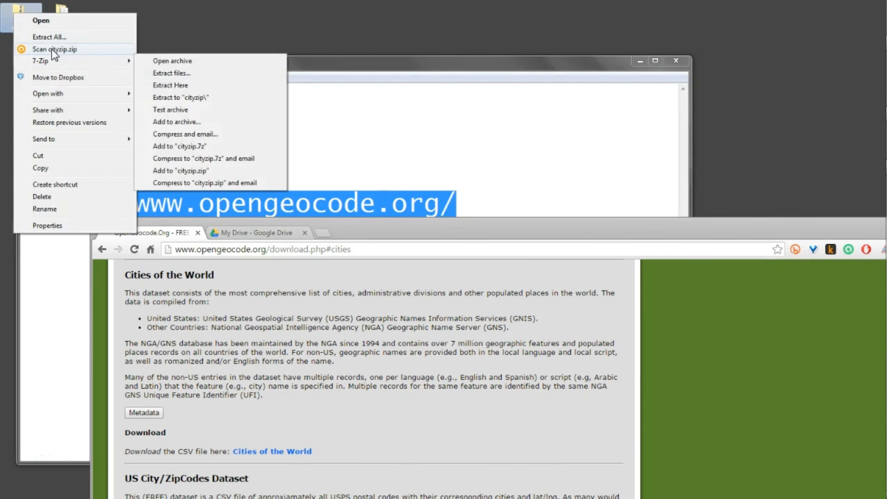
{"action": "left_click", "coordinate": [52, 38]}
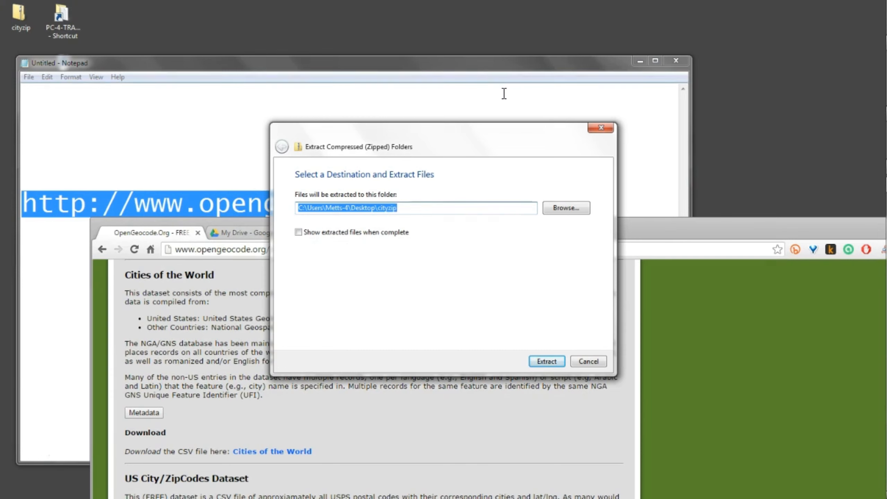
{"action": "left_click", "coordinate": [547, 361]}
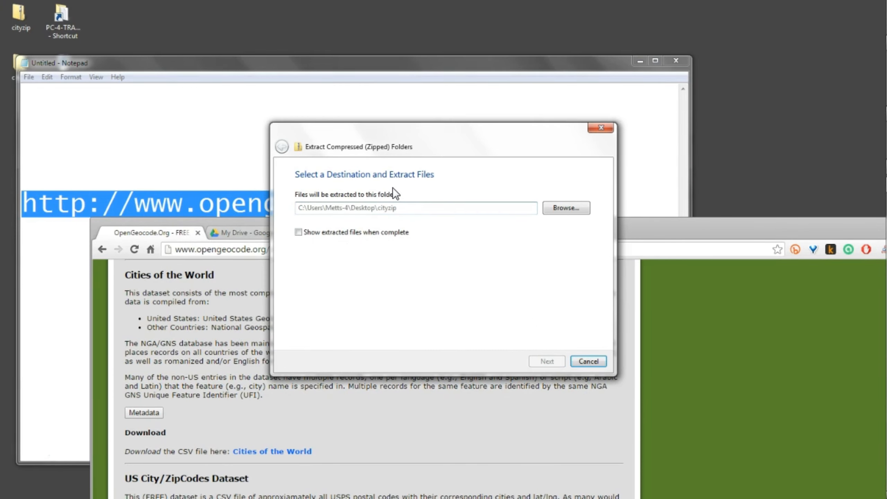
- Move the extracted cityzip folder to an empty area of the desktop and check its contents
{"action": "left_click_drag", "start_coordinate": [147, 64], "coordinate": [131, 212]}
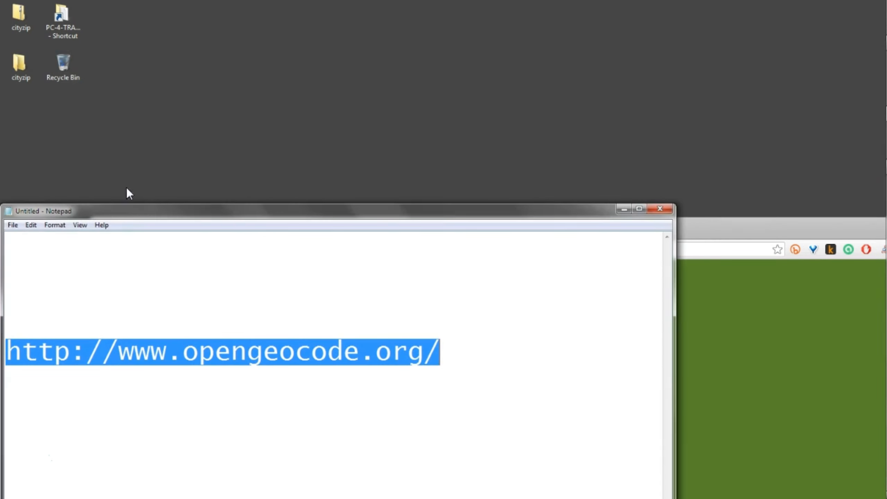
{"action": "left_click_drag", "start_coordinate": [18, 59], "coordinate": [442, 152]}
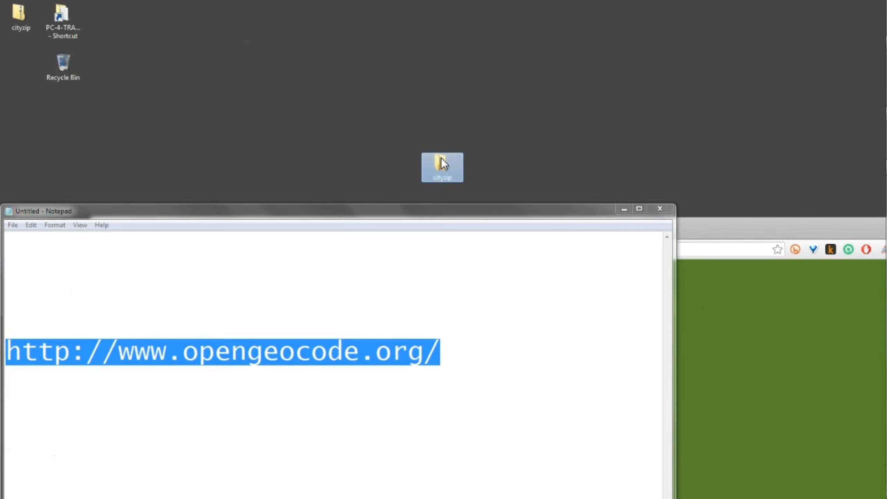
{"action": "double_click", "coordinate": [441, 158]}
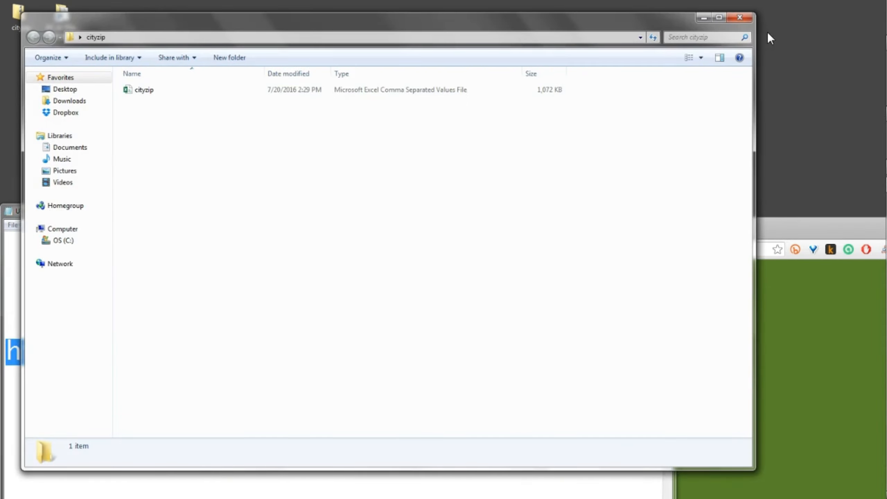
{"action": "left_click", "coordinate": [740, 17]}
- Permanently delete the cityzip zip archive, keeping the extracted folder on the desktop
{"action": "left_click_drag", "start_coordinate": [18, 14], "coordinate": [60, 60]}
{"action": "right_click", "coordinate": [62, 58]}
{"action": "left_click", "coordinate": [85, 75]}
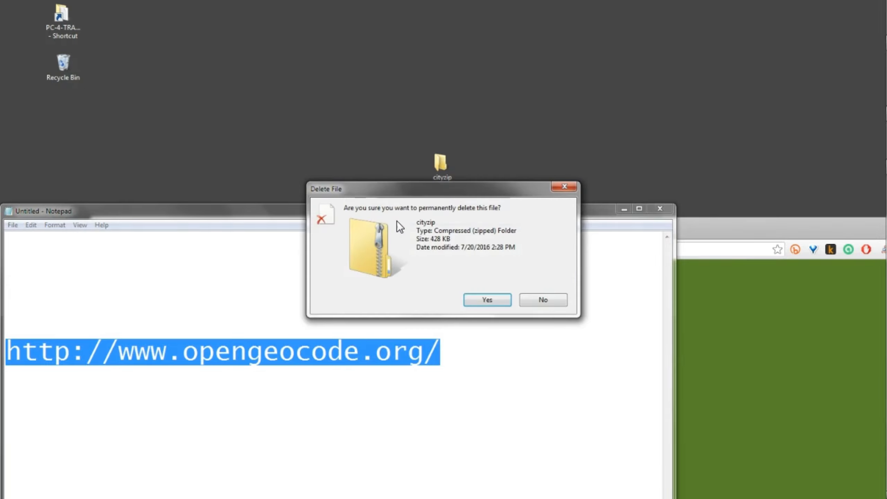
{"action": "left_click", "coordinate": [486, 299]}
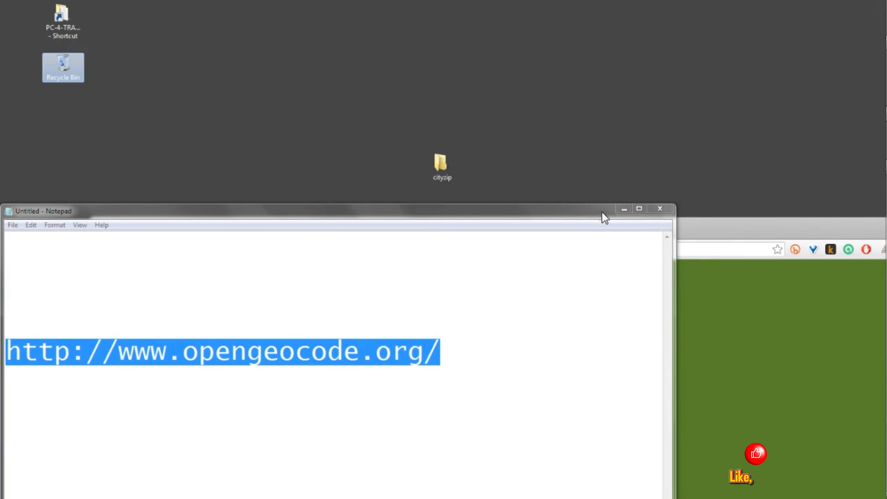
- Minimize the Notepad window and switch to My Drive in the browser
{"action": "left_click_drag", "start_coordinate": [602, 211], "coordinate": [648, 62]}
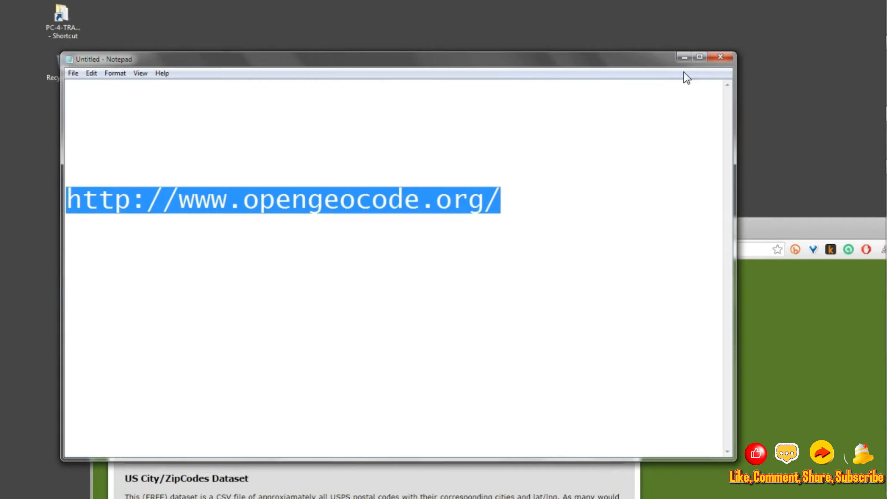
{"action": "left_click", "coordinate": [683, 59]}
{"action": "left_click_drag", "start_coordinate": [589, 239], "coordinate": [506, 17]}
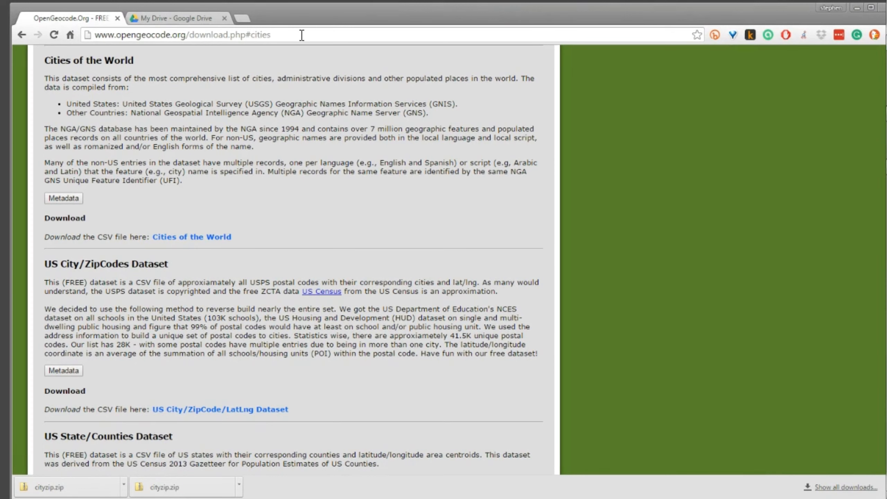
{"action": "left_click", "coordinate": [188, 20]}
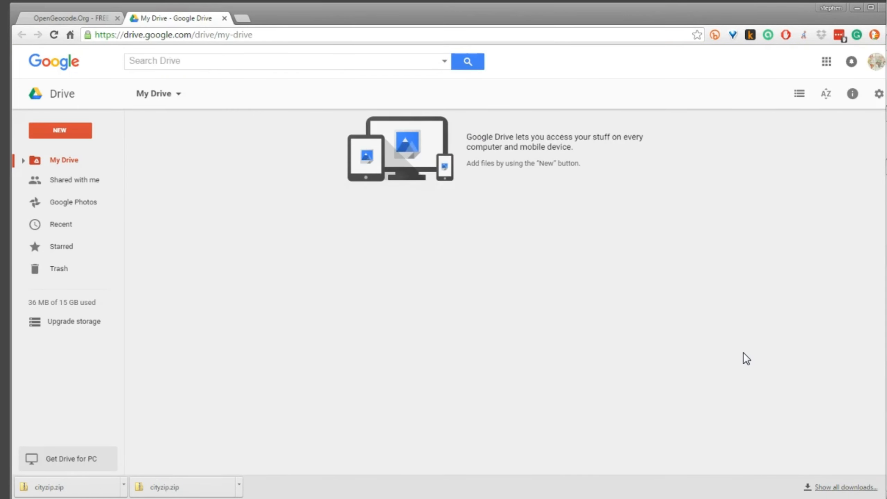
- Upload the cityzip CSV file from the extracted folder to My Drive
{"action": "right_click", "coordinate": [419, 268]}
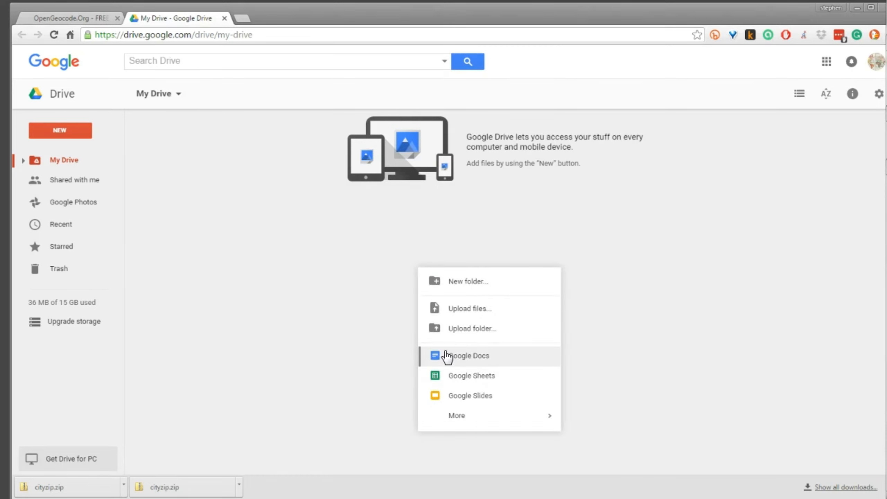
{"action": "left_click", "coordinate": [462, 309]}
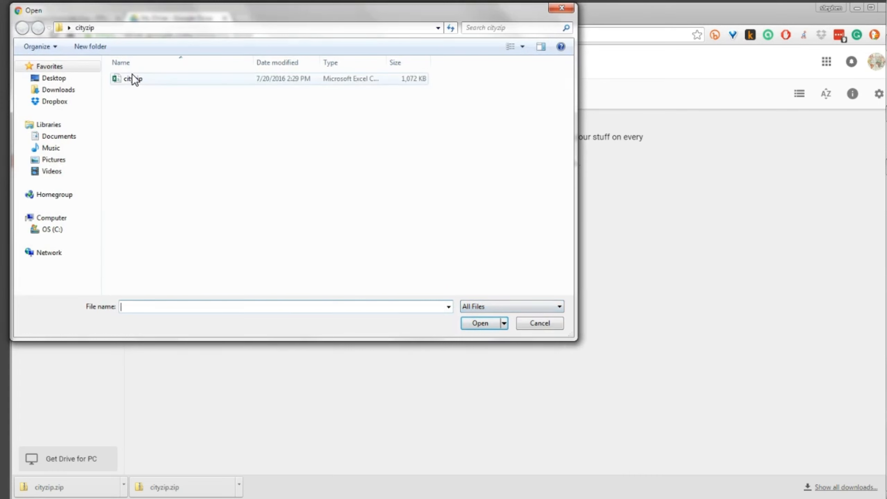
{"action": "left_click", "coordinate": [134, 78]}
{"action": "left_click", "coordinate": [479, 326]}
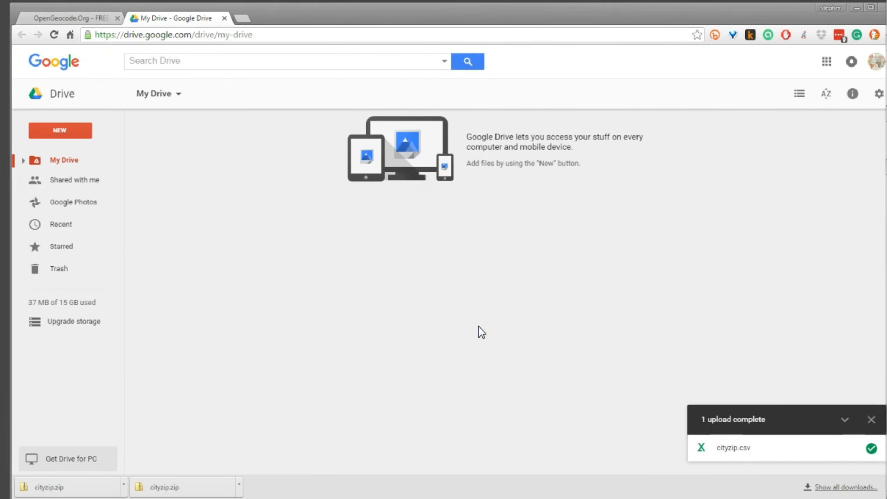
- Reload My Drive and remove the CA cities spreadsheet
{"action": "left_click", "coordinate": [709, 377]}
{"action": "left_click", "coordinate": [53, 34]}
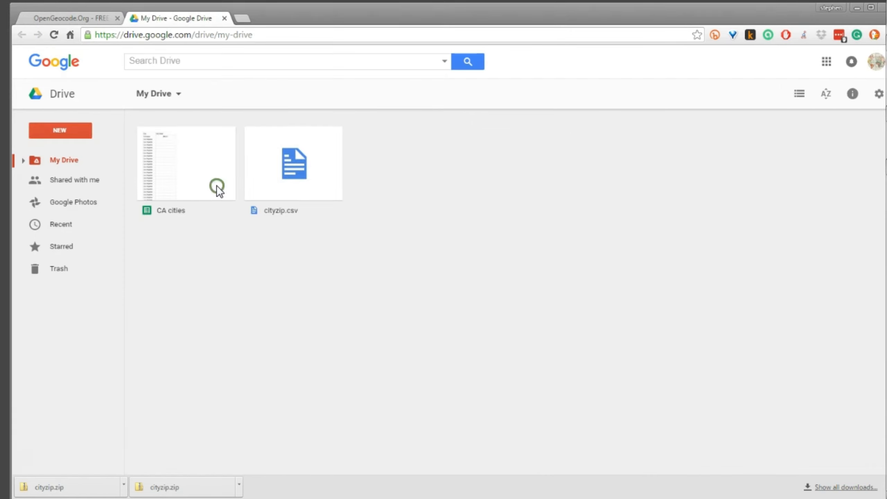
{"action": "right_click", "coordinate": [216, 185]}
{"action": "left_click", "coordinate": [267, 422]}
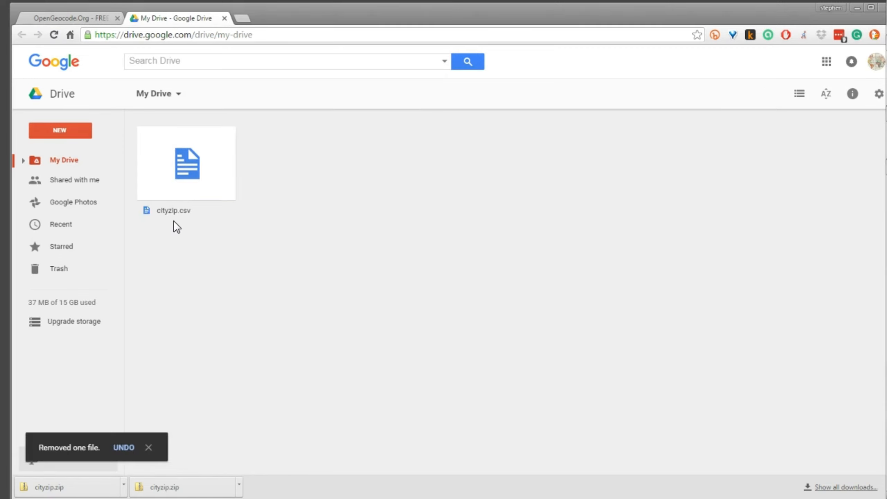
- Open the uploaded cityzip.csv file with Google Sheets
{"action": "right_click", "coordinate": [223, 182]}
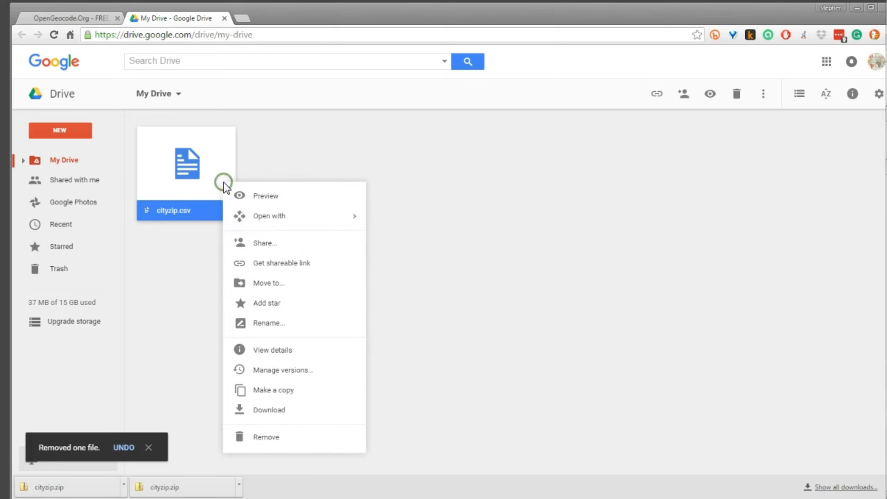
{"action": "mouse_move", "coordinate": [252, 223]}
{"action": "left_click", "coordinate": [441, 219]}
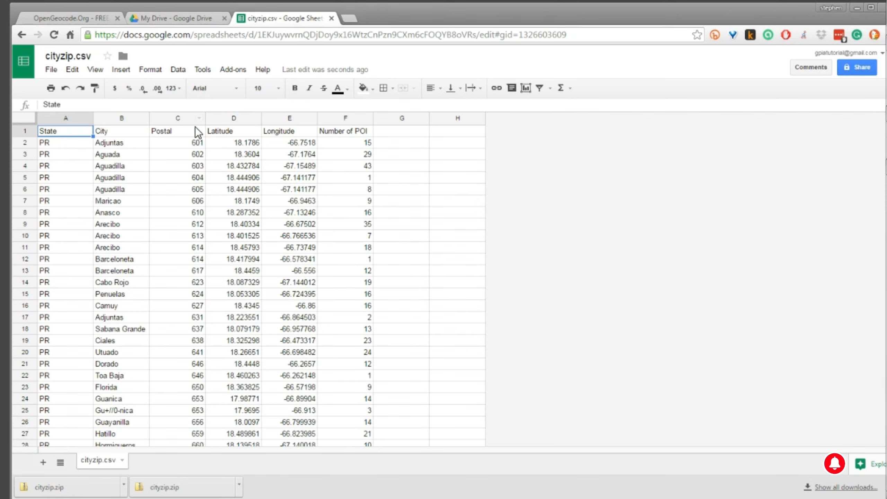
- Delete columns C to F, from Postal through Number of POI, leaving only State and City
{"action": "left_click", "coordinate": [189, 119]}
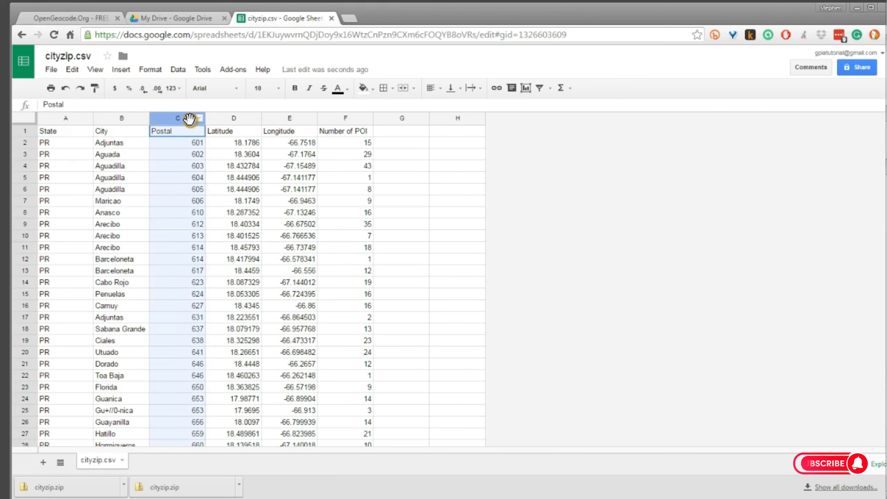
{"action": "left_click", "coordinate": [357, 116], "text": "shift"}
{"action": "right_click", "coordinate": [356, 120]}
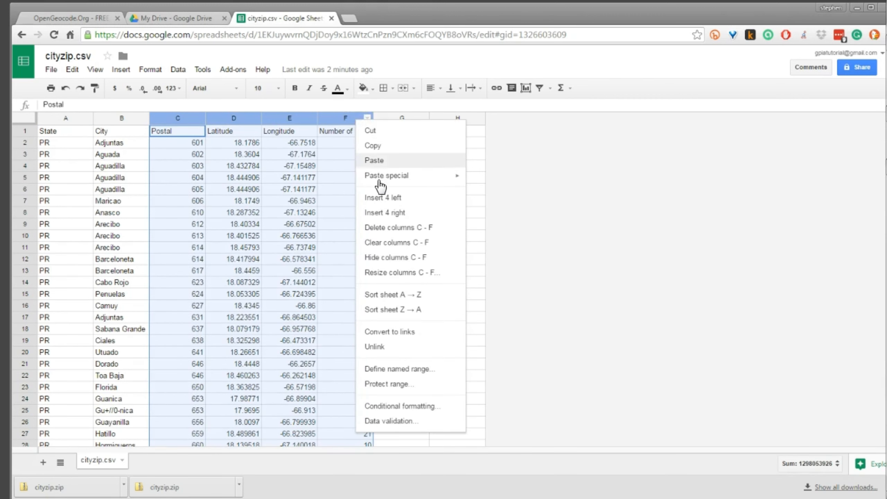
{"action": "left_click", "coordinate": [386, 230]}
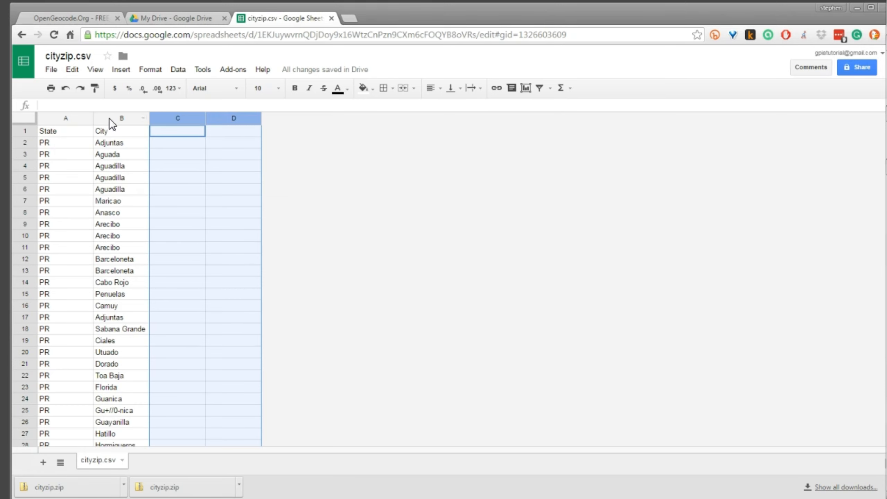
- Turn on a filter for the State column (column A)
{"action": "left_click", "coordinate": [85, 118]}
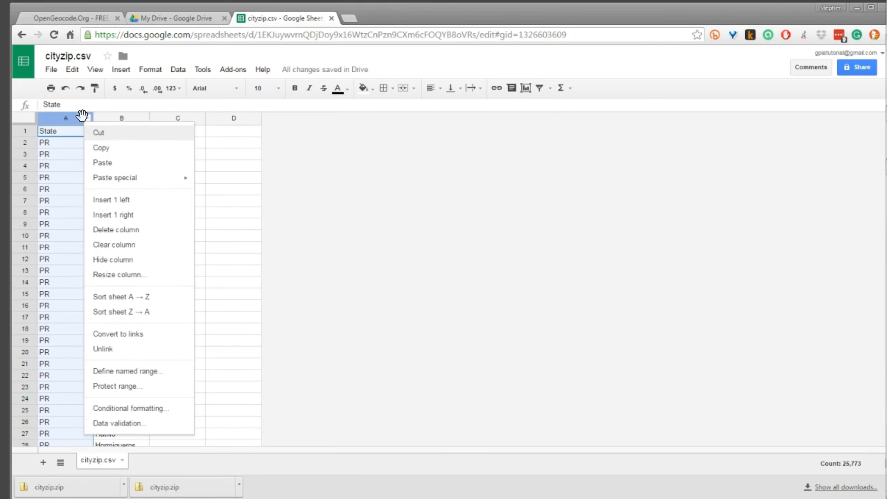
{"action": "left_click", "coordinate": [385, 190]}
{"action": "left_click", "coordinate": [79, 117]}
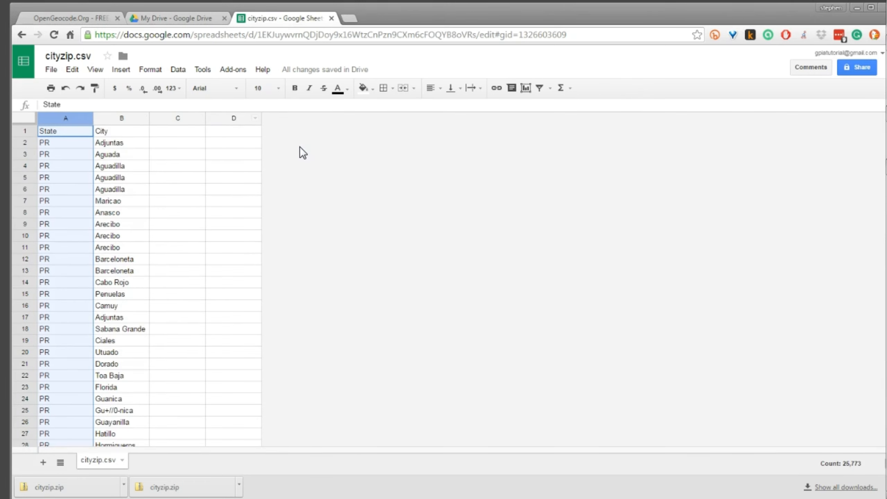
{"action": "left_click", "coordinate": [151, 69]}
{"action": "mouse_move", "coordinate": [174, 69]}
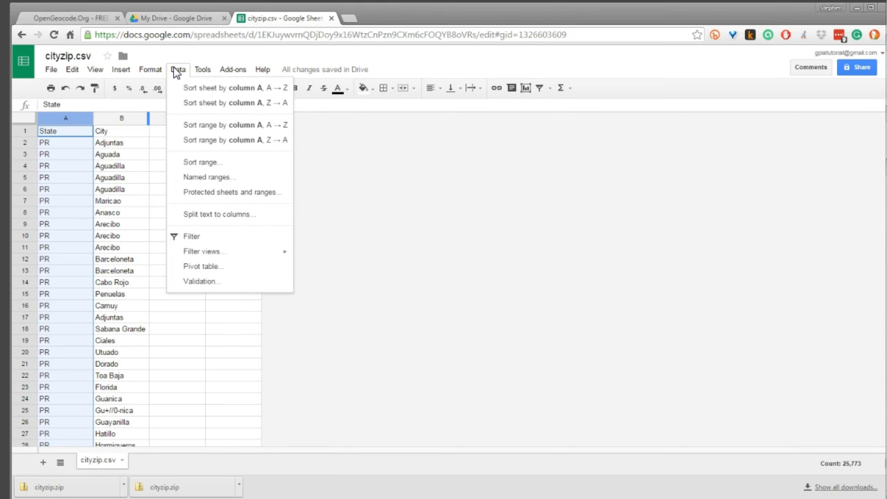
{"action": "left_click", "coordinate": [234, 239]}
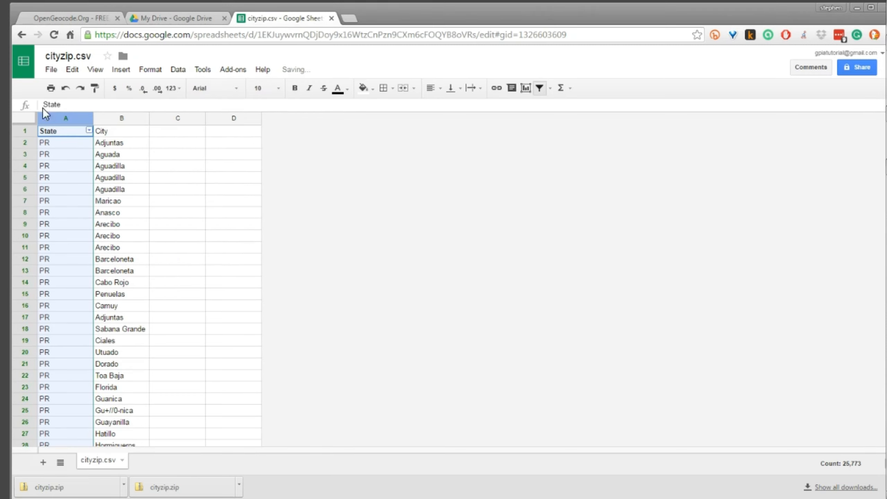
- Filter the State column by values so that only rows for CA are shown
{"action": "left_click", "coordinate": [89, 130]}
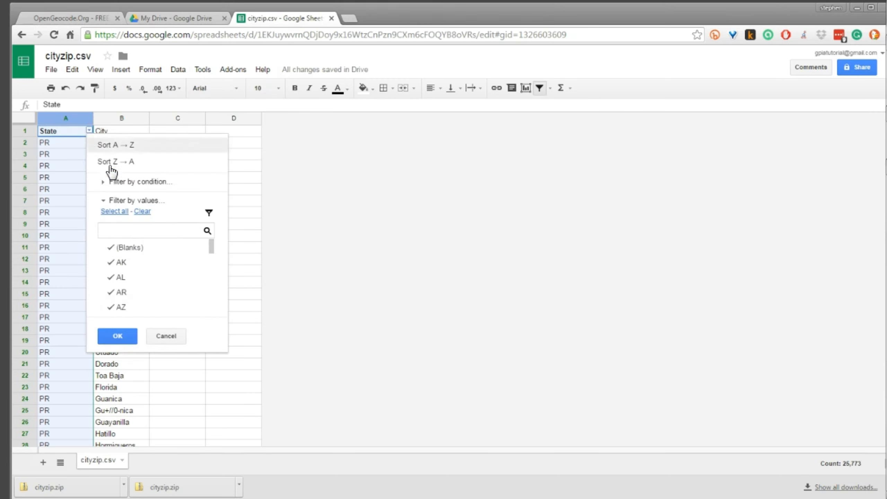
{"action": "left_click", "coordinate": [143, 211]}
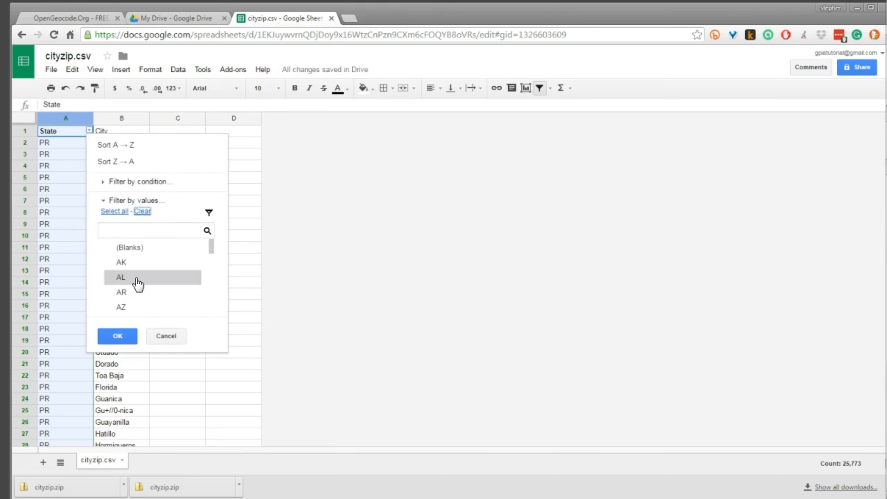
{"action": "scroll", "coordinate": [136, 284], "scroll_direction": "down", "scroll_amount": 3}
{"action": "left_click_drag", "start_coordinate": [213, 257], "coordinate": [213, 254]}
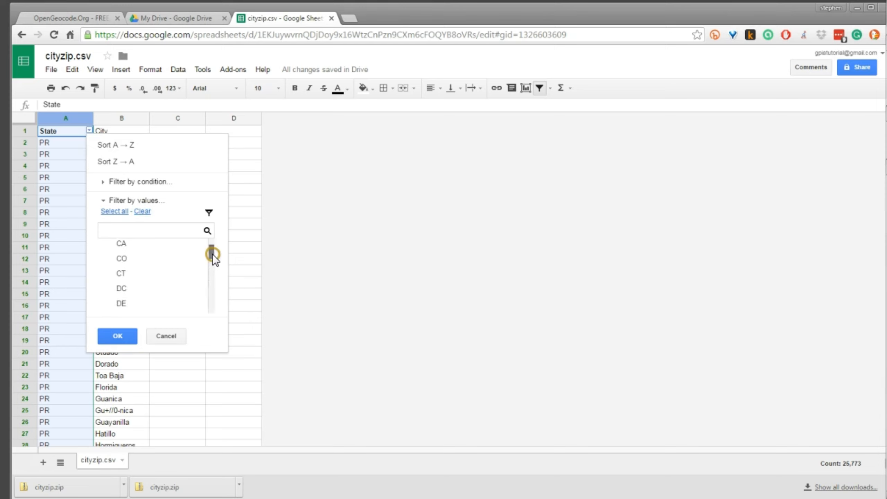
{"action": "left_click", "coordinate": [120, 245]}
{"action": "left_click", "coordinate": [119, 336]}
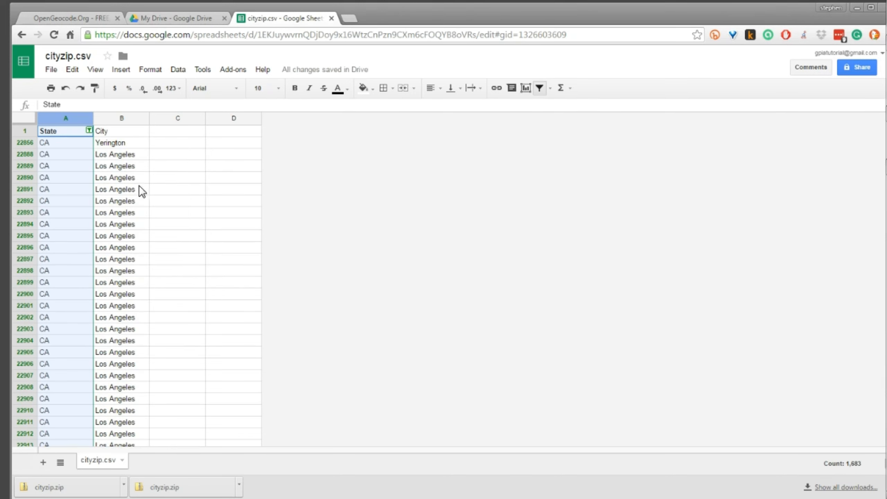
- Copy the entire filtered sheet of CA rows
{"action": "left_click", "coordinate": [18, 118]}
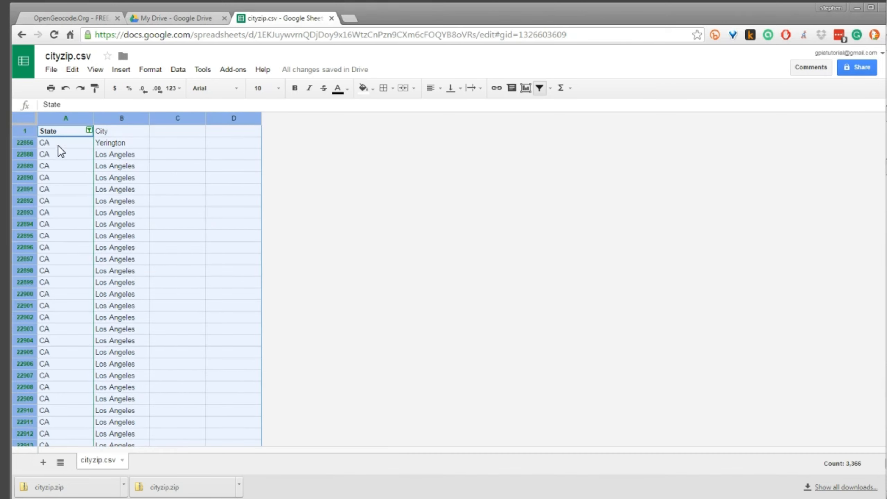
{"action": "right_click", "coordinate": [21, 121]}
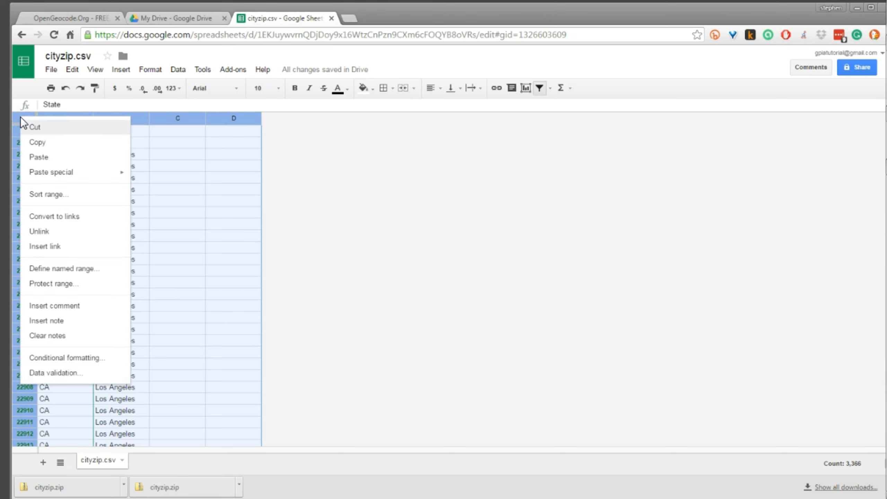
{"action": "left_click", "coordinate": [43, 143]}
- Create a new blank spreadsheet and name it CA Cities
{"action": "left_click", "coordinate": [56, 70]}
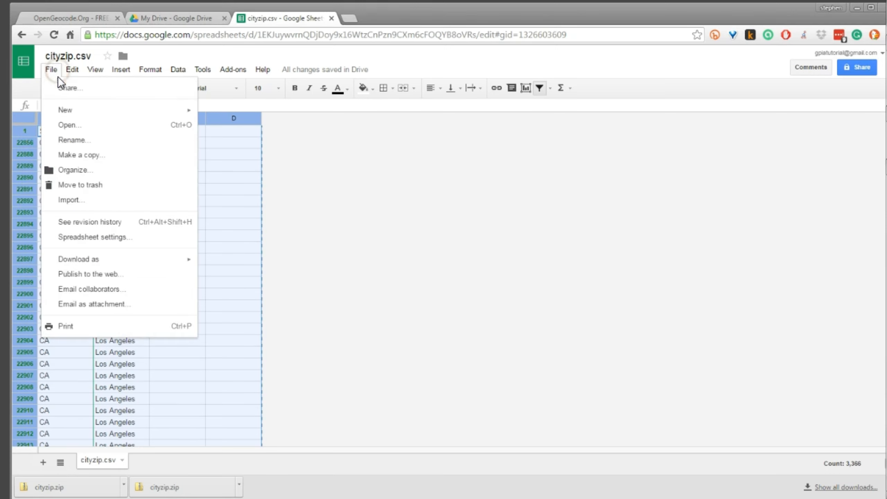
{"action": "mouse_move", "coordinate": [66, 112]}
{"action": "left_click", "coordinate": [266, 129]}
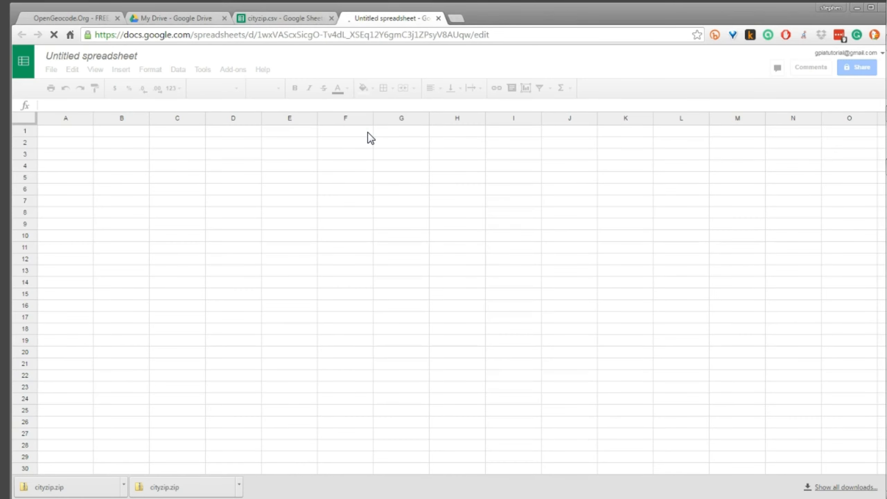
{"action": "left_click", "coordinate": [108, 57]}
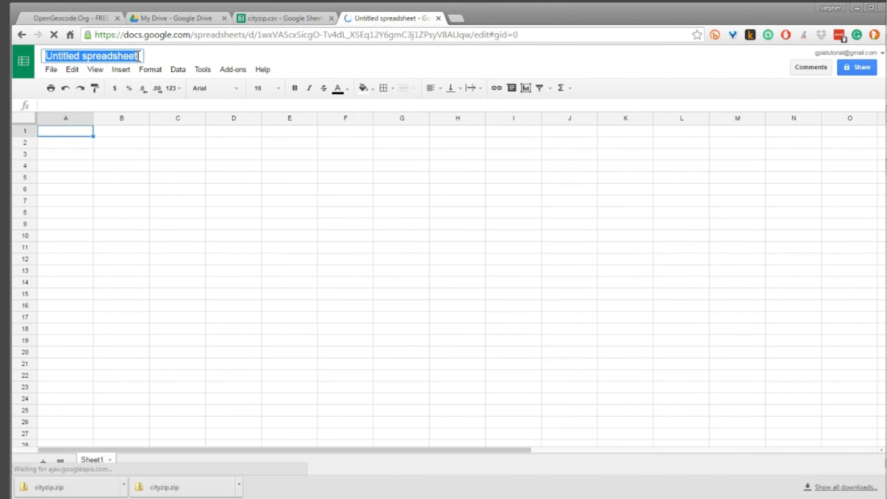
{"action": "type", "text": "CA "}
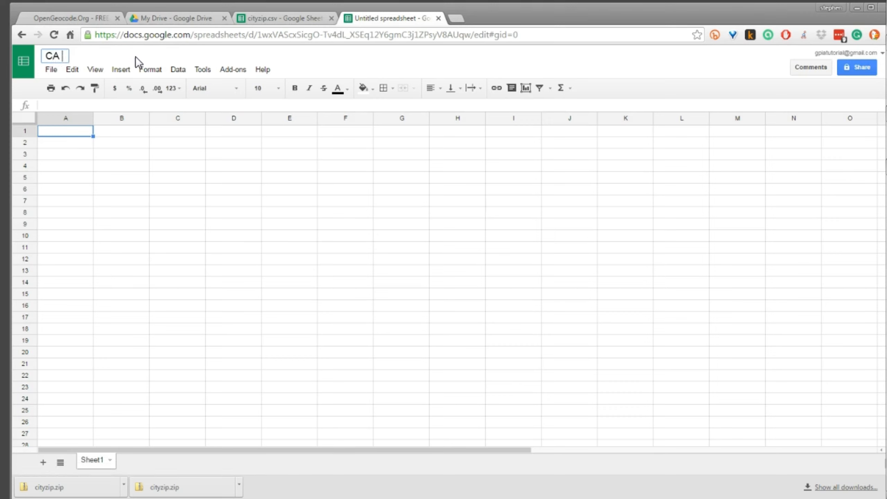
{"action": "type", "text": "Cities"}
- Paste the copied State and City rows into the new spreadsheet starting at cell A1
{"action": "left_click", "coordinate": [61, 129]}
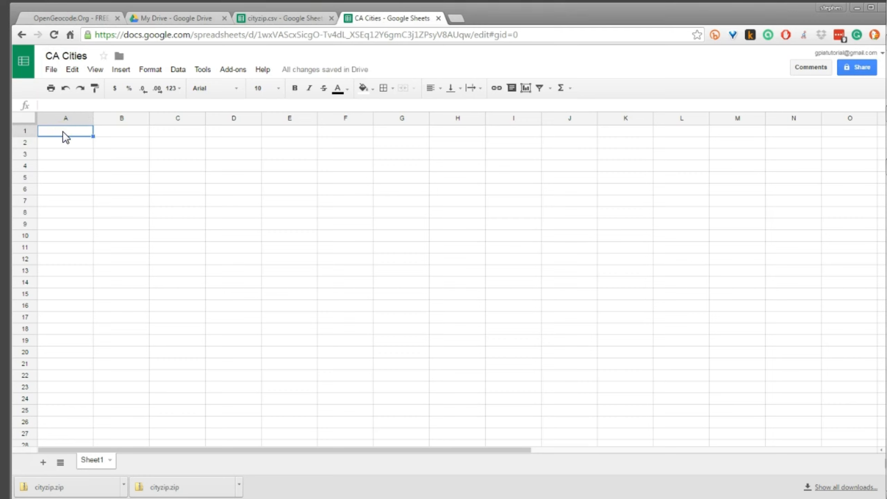
{"action": "key", "text": "ctrl+v"}
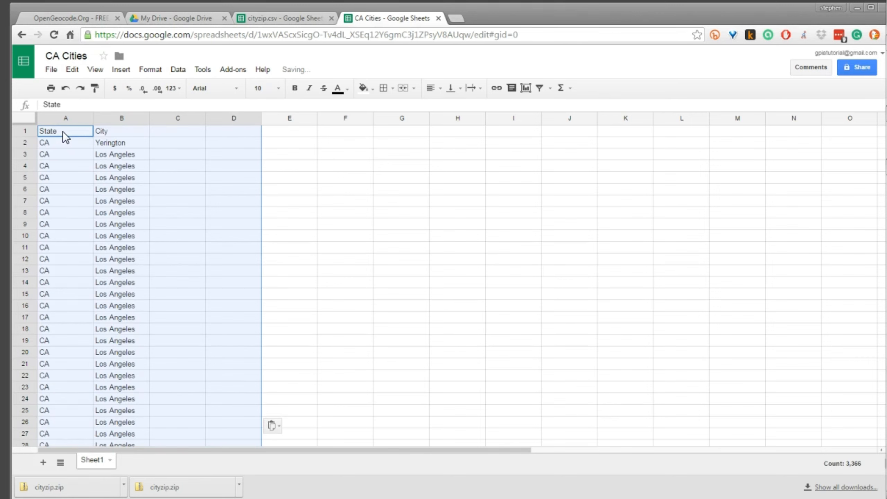
{"action": "left_click", "coordinate": [362, 179]}
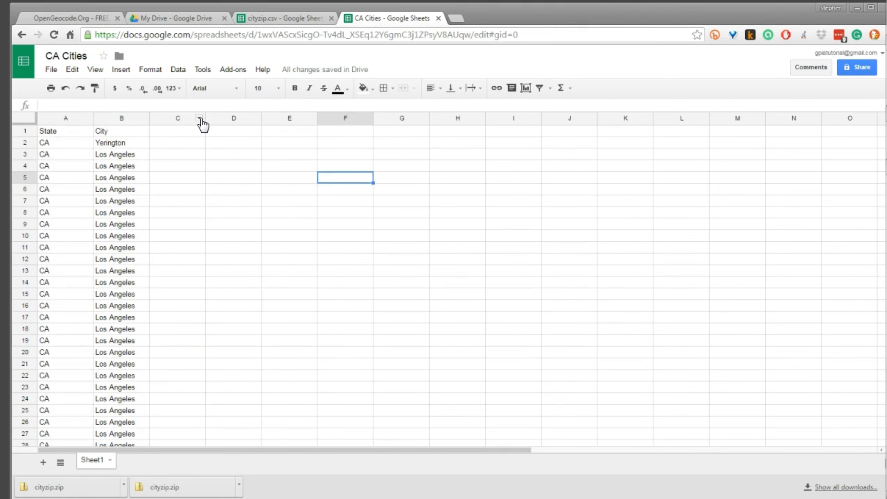
- Widen column C and enter the header "City: State" in cell C1
{"action": "left_click_drag", "start_coordinate": [204, 117], "coordinate": [246, 119]}
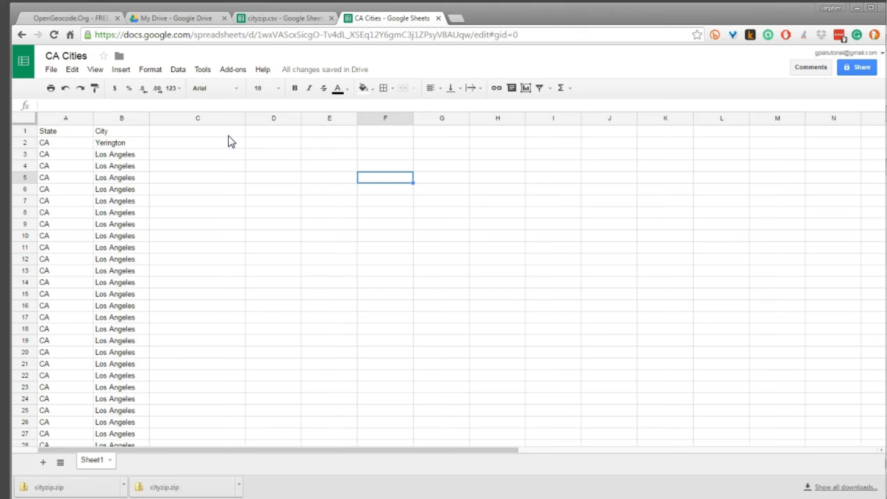
{"action": "left_click", "coordinate": [204, 133]}
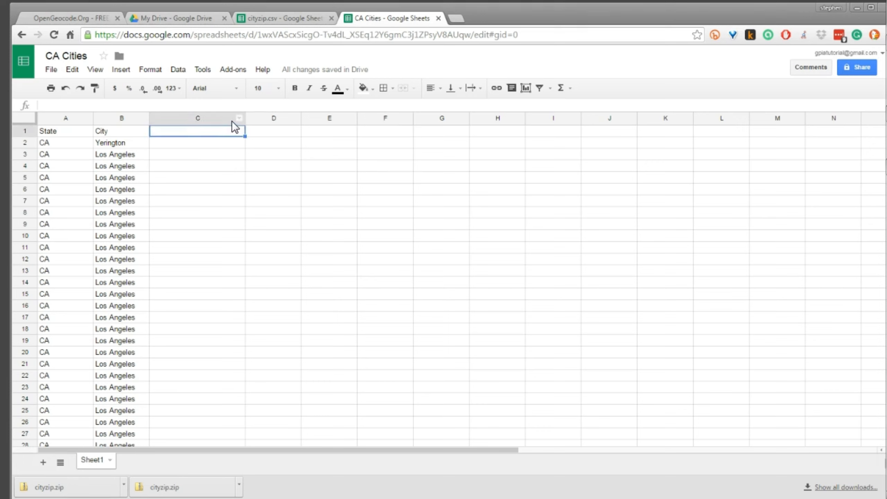
{"action": "type", "text": "City:"}
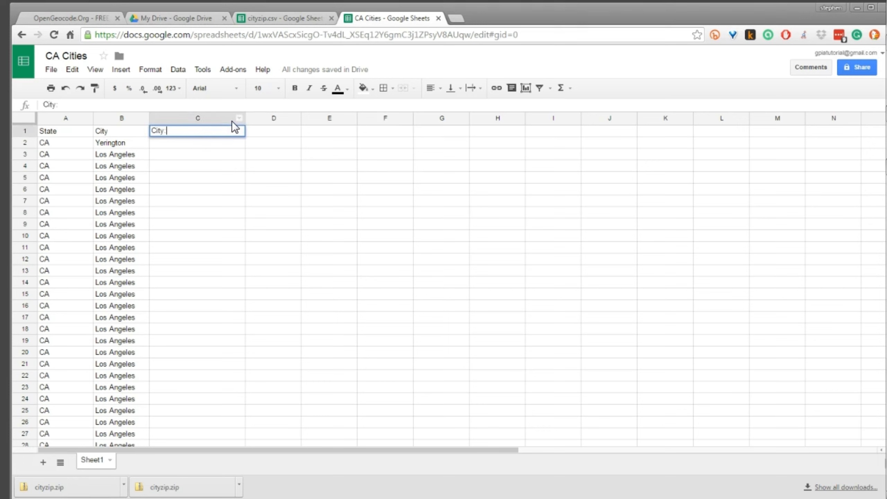
{"action": "type", "text": " State"}
{"action": "left_click", "coordinate": [269, 166]}
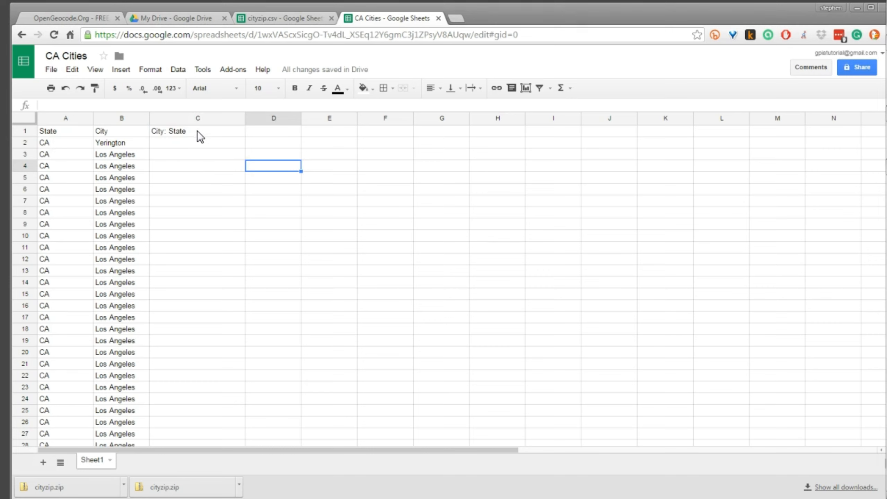
- Enter the formula =CONCATENATE(B2," ",A2) in cell C2 to join city and state with a space
{"action": "left_click", "coordinate": [201, 143]}
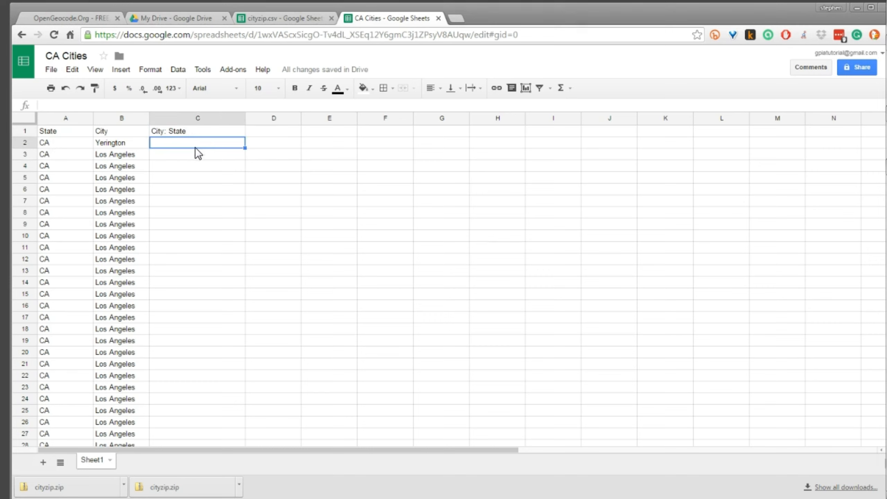
{"action": "left_click", "coordinate": [95, 105]}
{"action": "type", "text": "="}
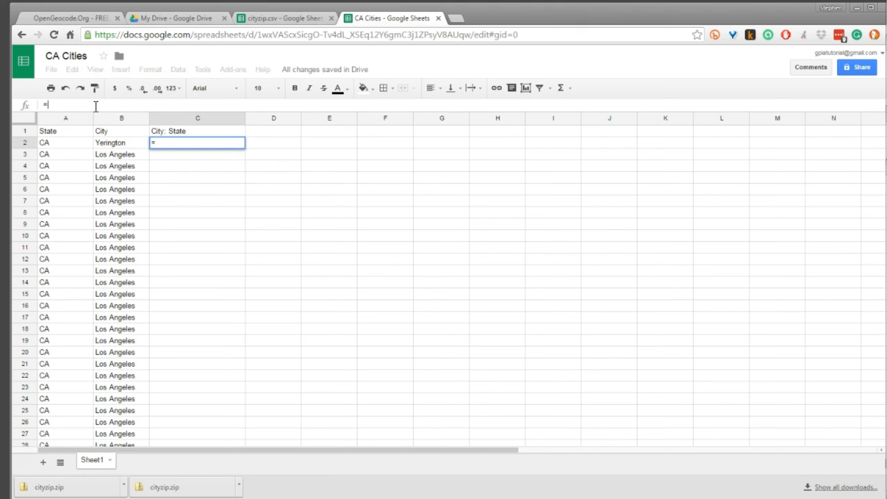
{"action": "type", "text": "c"}
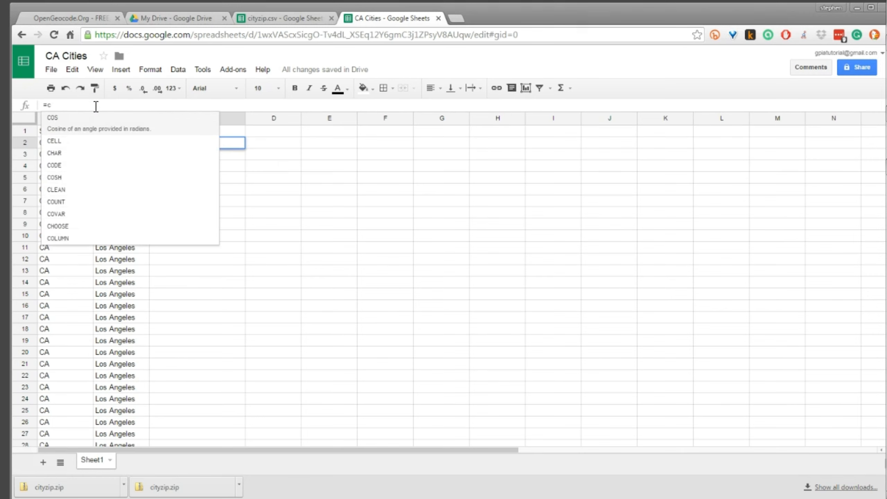
{"action": "type", "text": "on"}
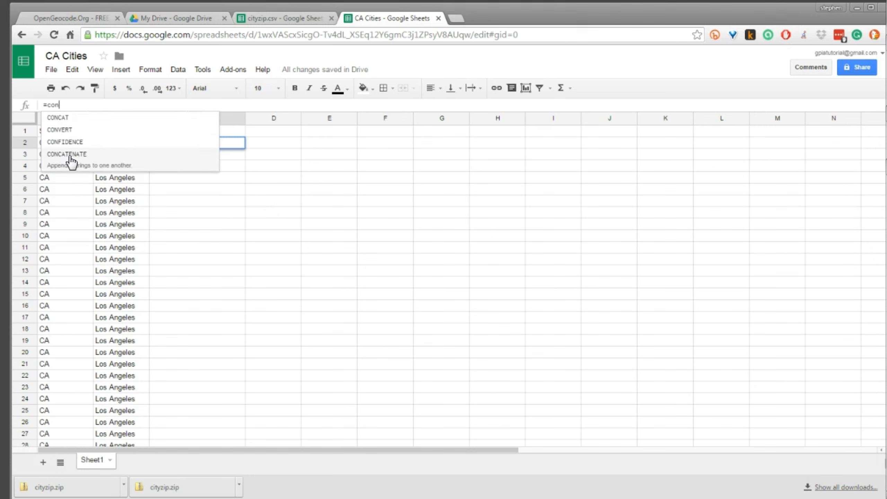
{"action": "left_click", "coordinate": [71, 158]}
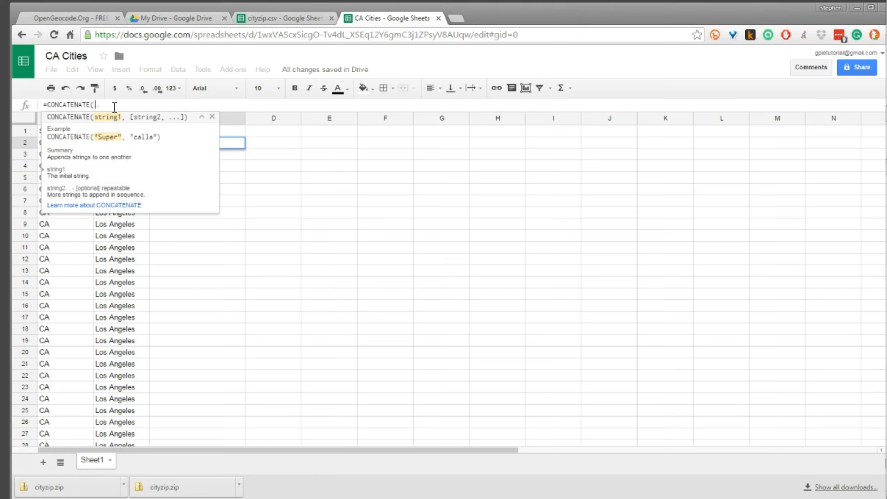
{"action": "type", "text": "b2"}
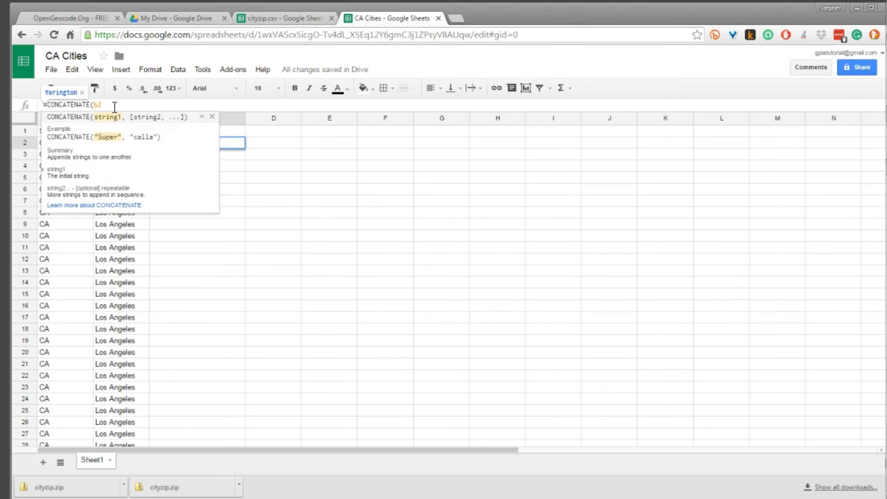
{"action": "type", "text": ","}
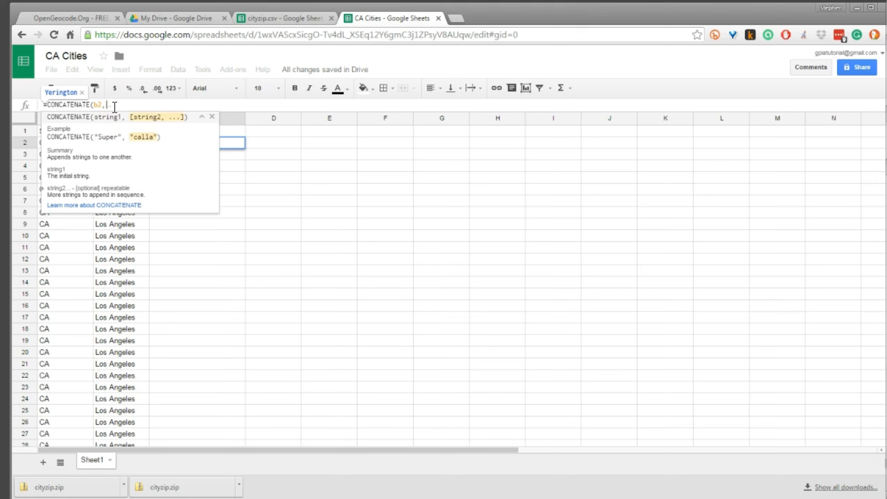
{"action": "type", "text": "\""}
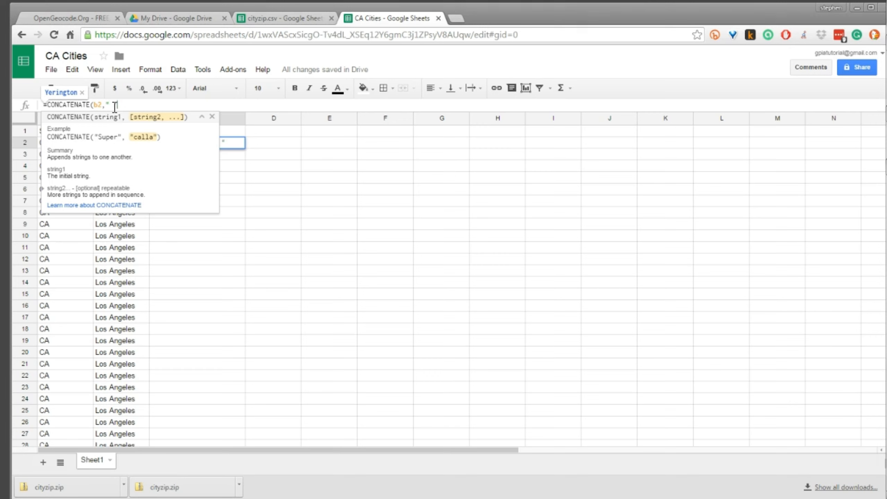
{"action": "type", "text": " \","}
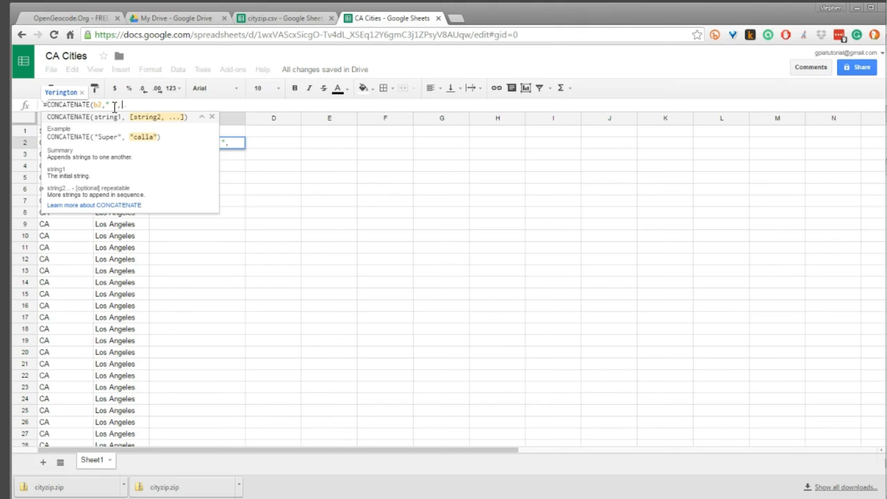
{"action": "type", "text": "a2"}
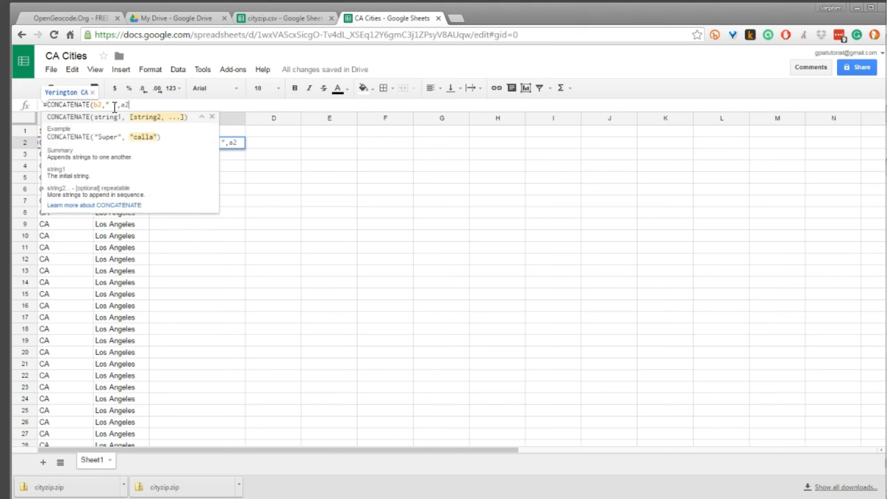
{"action": "type", "text": ")"}
{"action": "key", "text": "Return"}
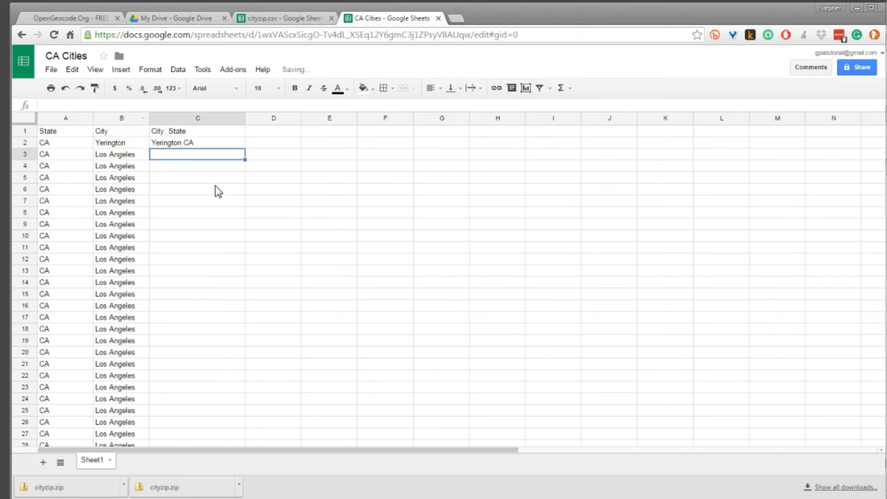
- Copy the formula in C2 to every row of column C down to the last city, New Pine Creek
{"action": "left_click", "coordinate": [209, 141]}
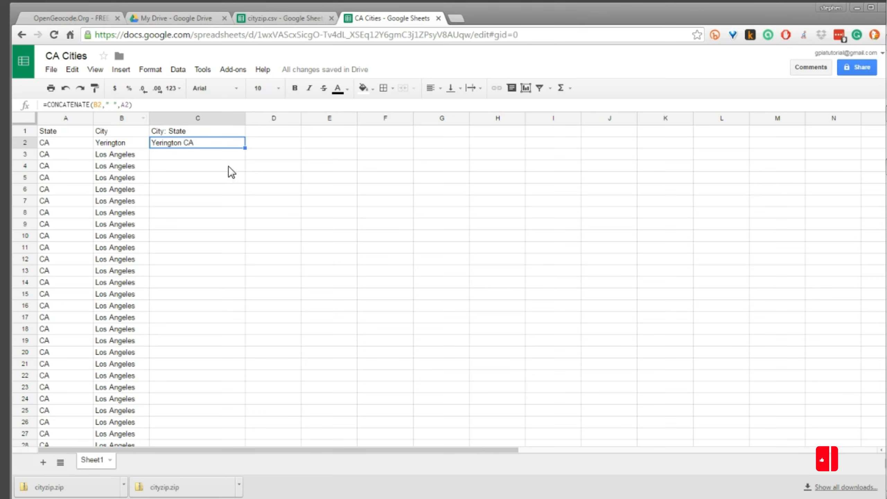
{"action": "left_click", "coordinate": [222, 145]}
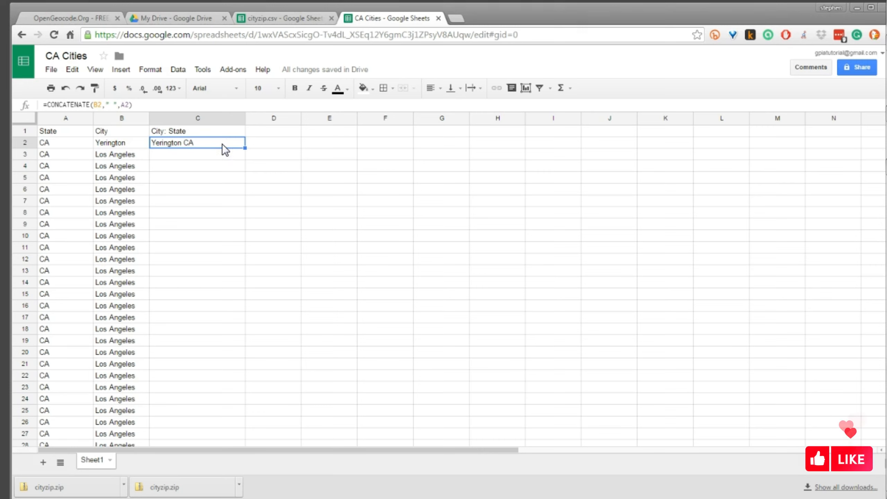
{"action": "key", "text": "ctrl+c"}
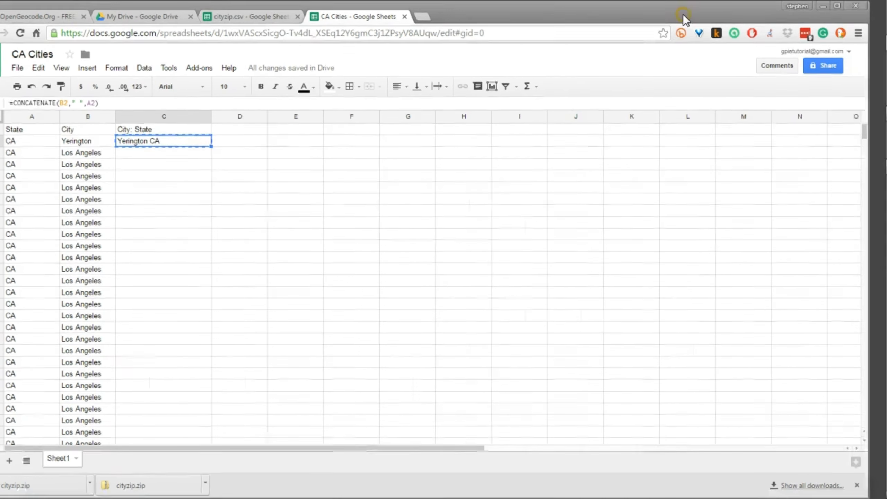
{"action": "left_click_drag", "start_coordinate": [834, 134], "coordinate": [797, 437]}
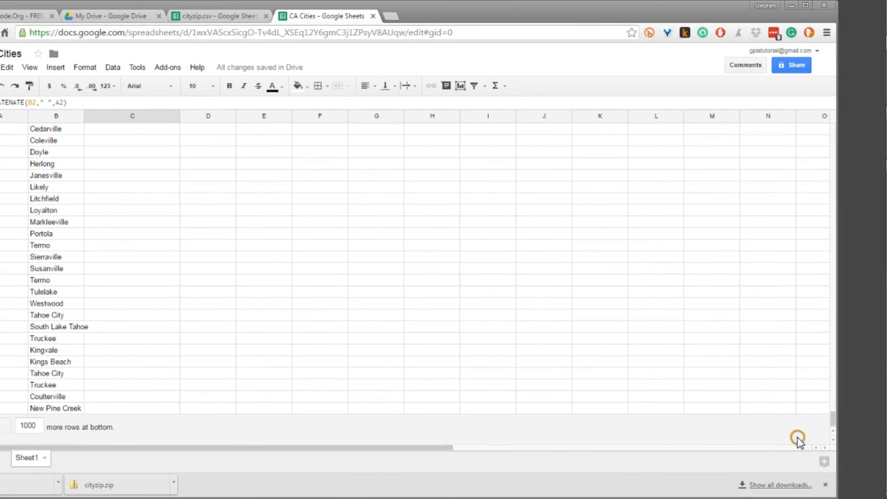
{"action": "left_click", "coordinate": [137, 405], "text": "shift"}
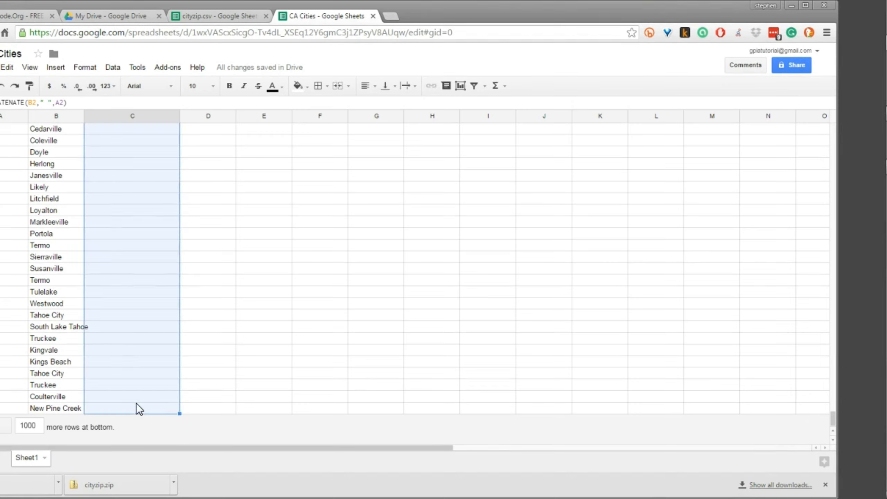
{"action": "key", "text": "ctrl+v"}
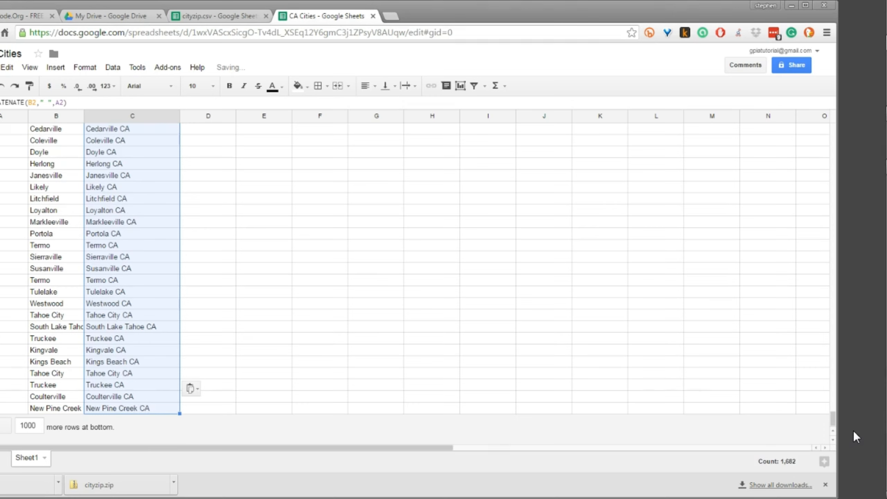
{"action": "left_click_drag", "start_coordinate": [834, 421], "coordinate": [852, 117]}
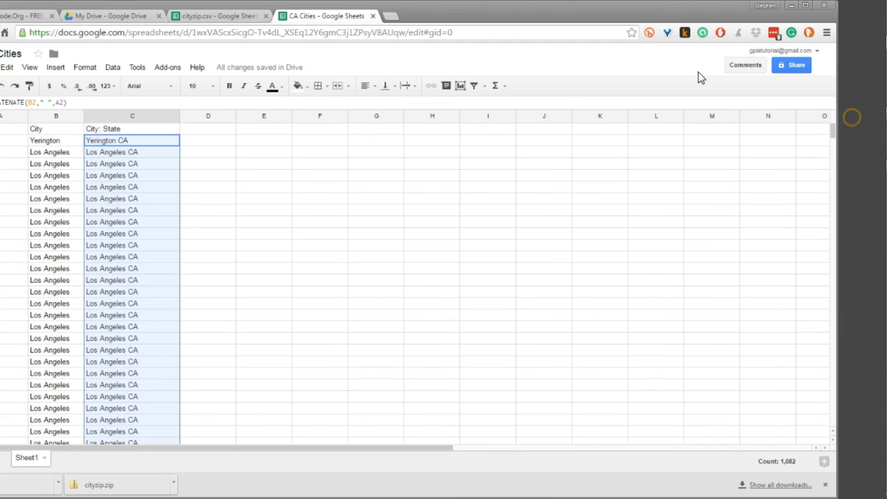
- Replace the State header in cell A1 of the CA Cities sheet with "apple"
{"action": "left_click_drag", "start_coordinate": [602, 15], "coordinate": [677, 14]}
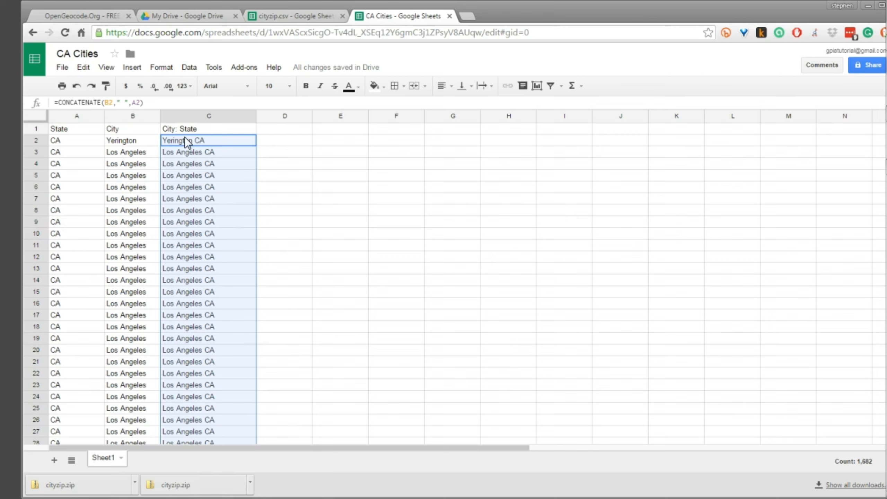
{"action": "left_click", "coordinate": [69, 130]}
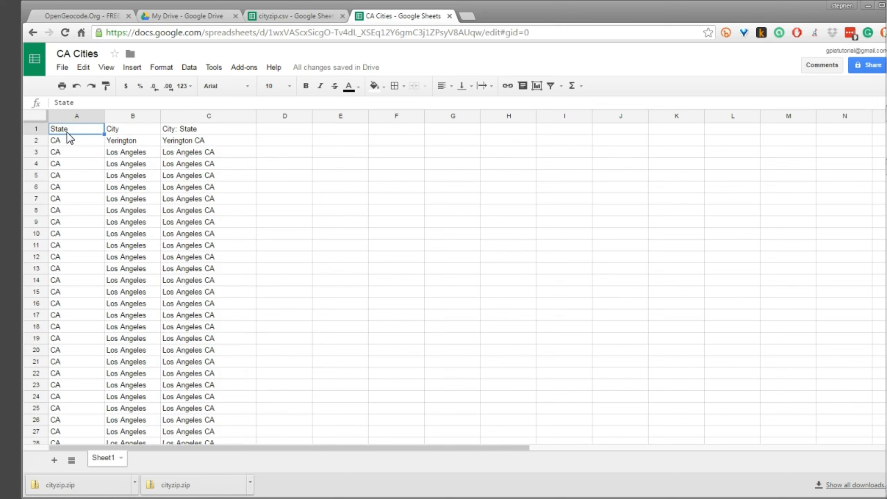
{"action": "double_click", "coordinate": [72, 127]}
{"action": "left_click_drag", "start_coordinate": [73, 128], "coordinate": [35, 125]}
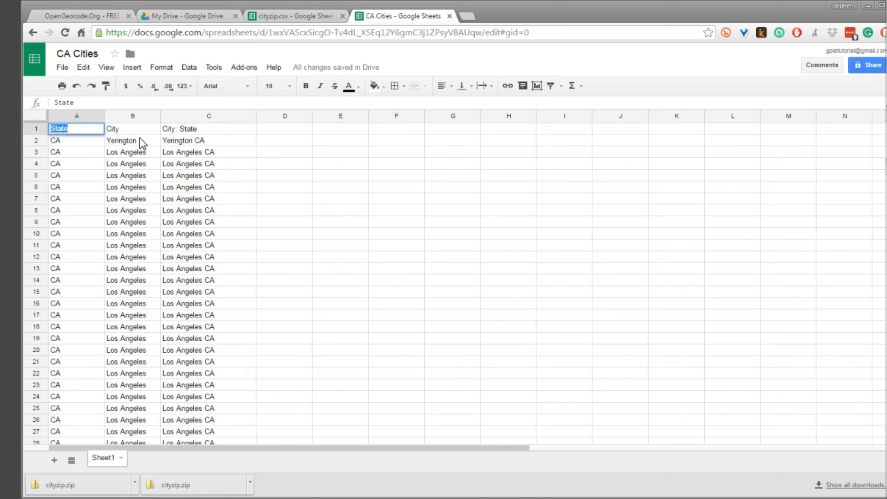
{"action": "type", "text": "p"}
{"action": "key", "text": "BackSpace"}
{"action": "type", "text": "apple"}
- Replace the City header in cell B1 with "oranges"
{"action": "left_click", "coordinate": [137, 129]}
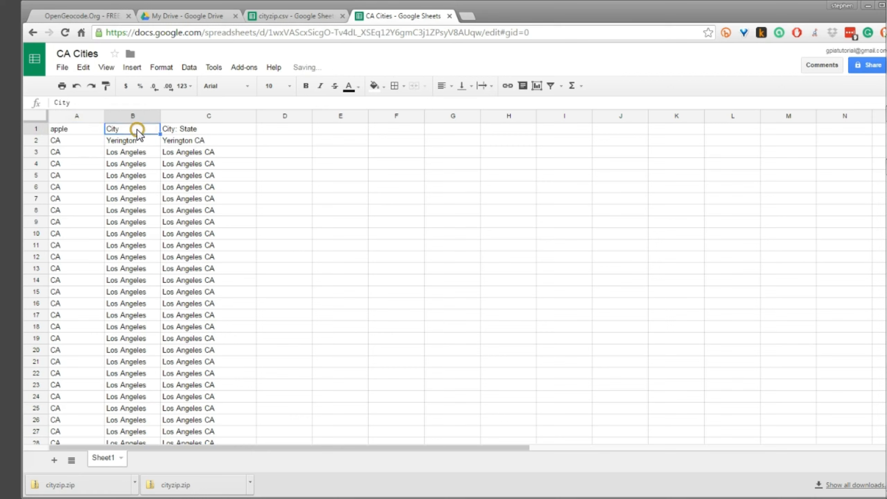
{"action": "double_click", "coordinate": [128, 128]}
{"action": "left_click_drag", "start_coordinate": [129, 128], "coordinate": [93, 123]}
{"action": "type", "text": "oranges"}
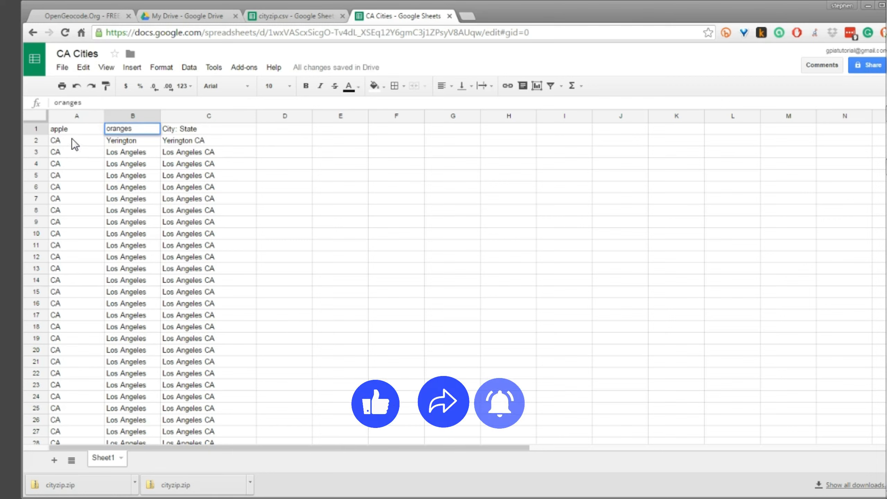
{"action": "left_click", "coordinate": [84, 165]}
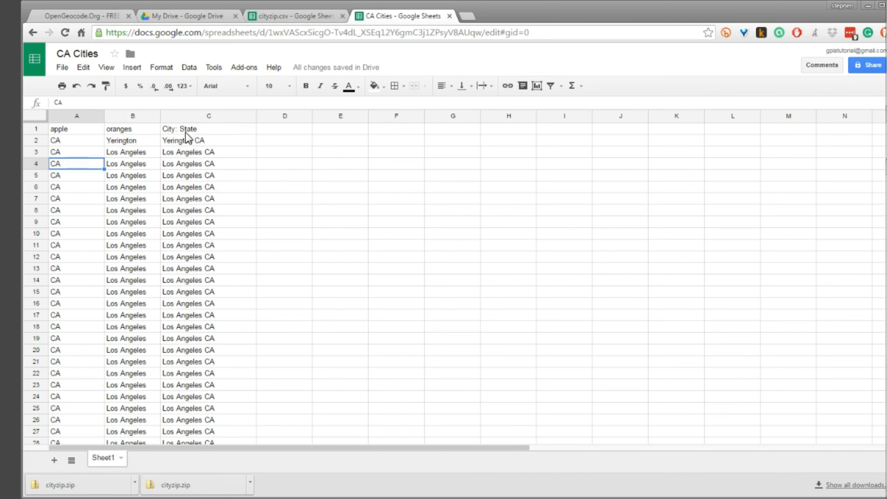
- Switch to Google Drive and create a new Google Fusion Table in My Drive
{"action": "left_click", "coordinate": [212, 16]}
{"action": "left_click", "coordinate": [359, 334]}
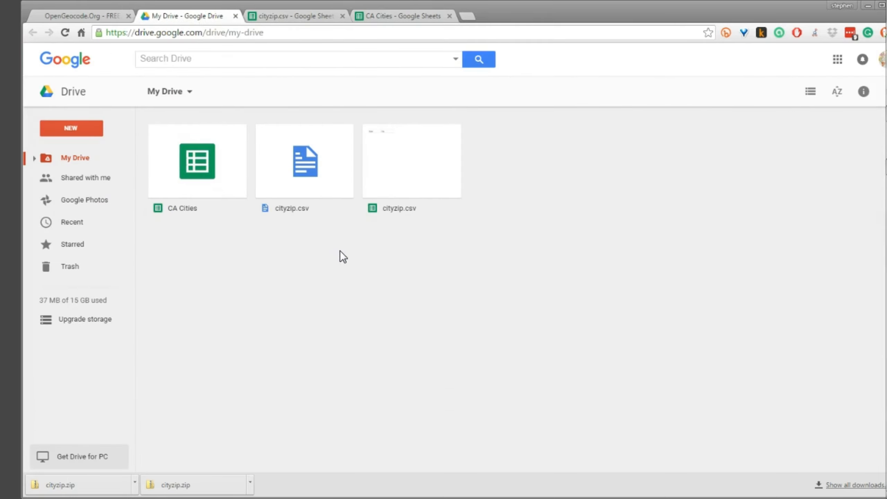
{"action": "left_click", "coordinate": [319, 173]}
{"action": "left_click", "coordinate": [378, 171]}
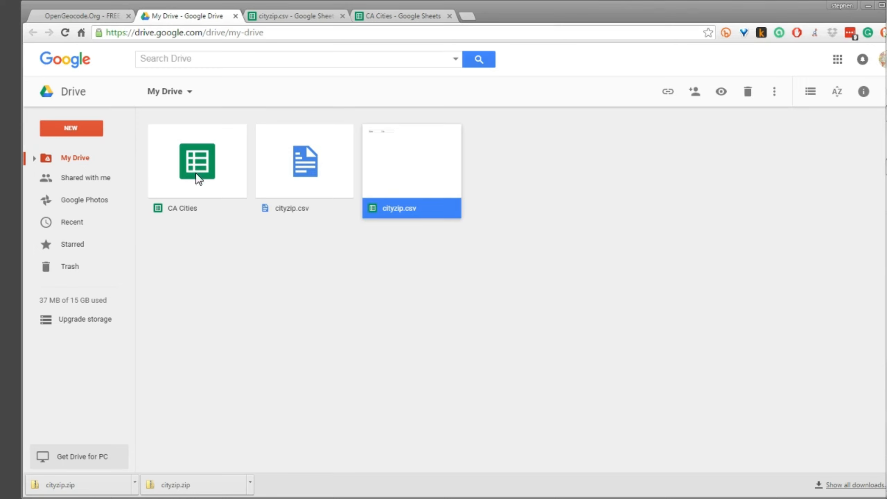
{"action": "left_click", "coordinate": [332, 342]}
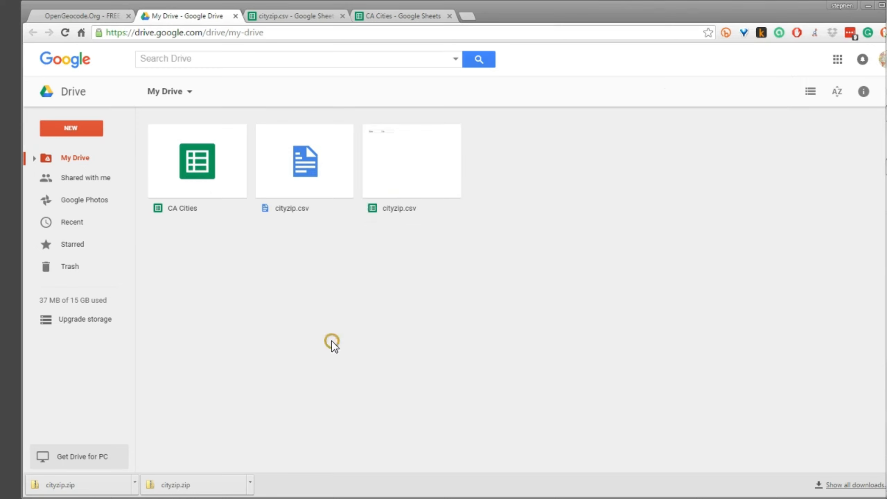
{"action": "right_click", "coordinate": [323, 321]}
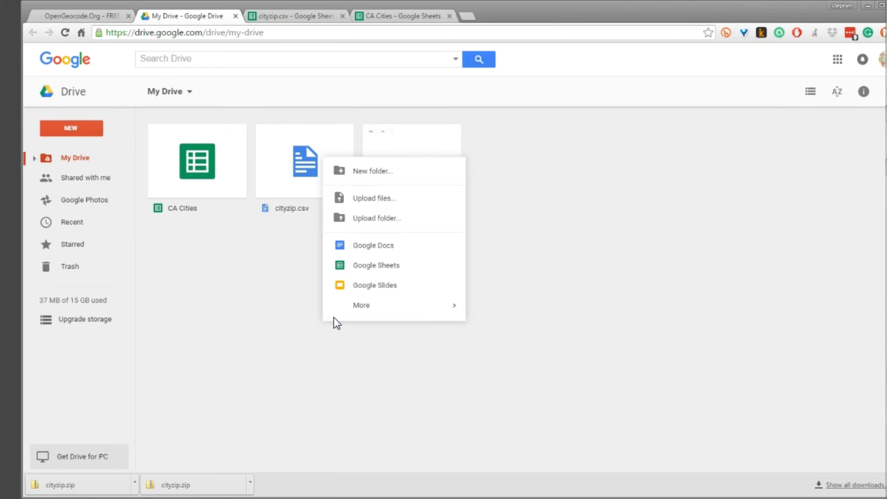
{"action": "mouse_move", "coordinate": [346, 312]}
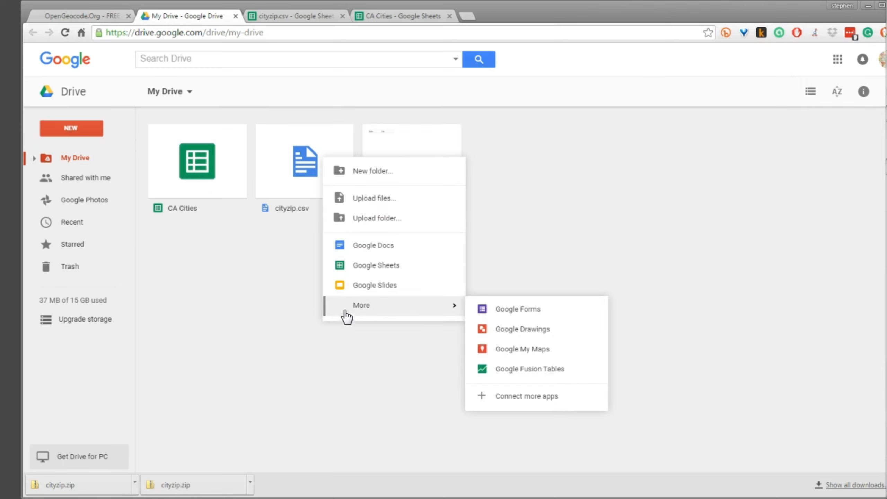
{"action": "left_click", "coordinate": [538, 369]}
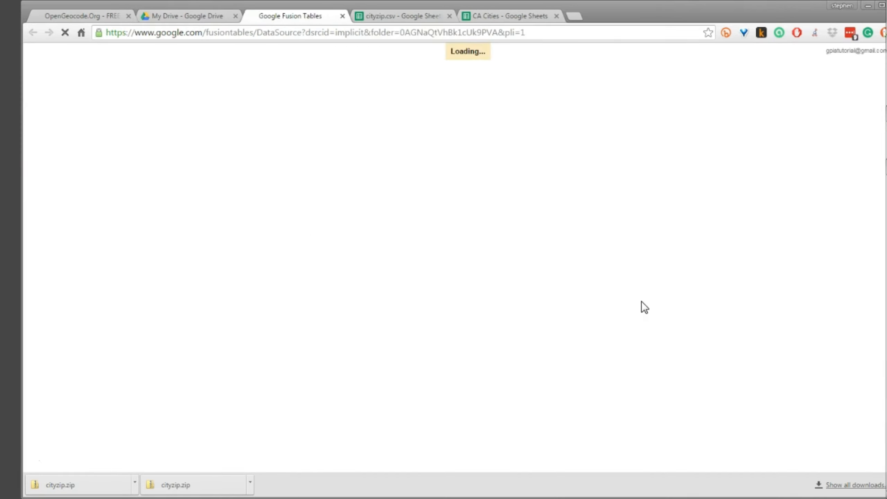
- Import the CA Cities spreadsheet as a new table, with column names from row 1 and the table name CA Cities
{"action": "left_click", "coordinate": [346, 202]}
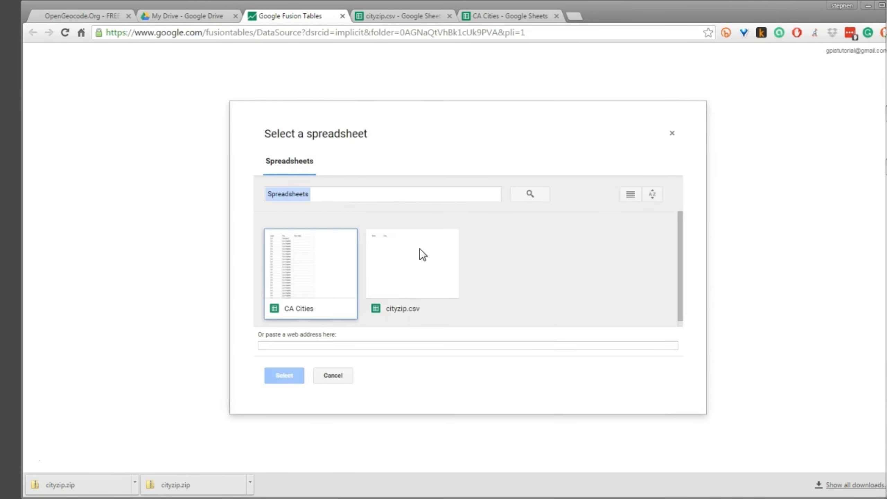
{"action": "left_click", "coordinate": [312, 259]}
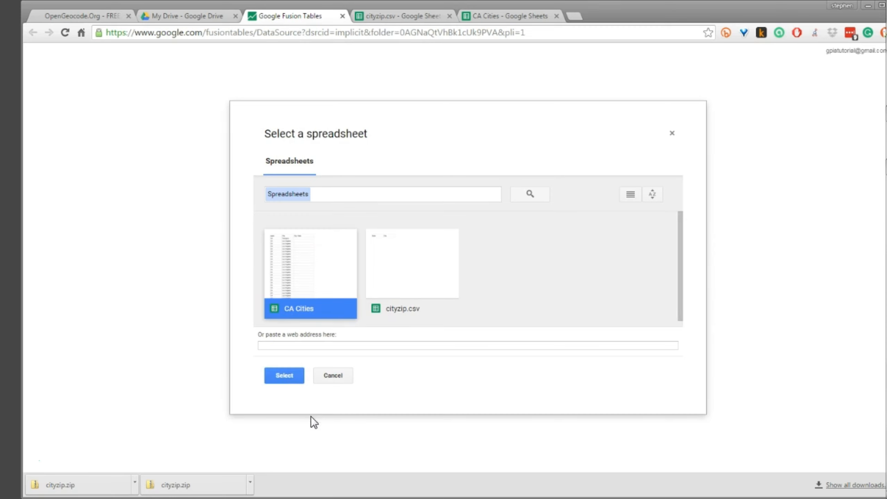
{"action": "left_click", "coordinate": [292, 377]}
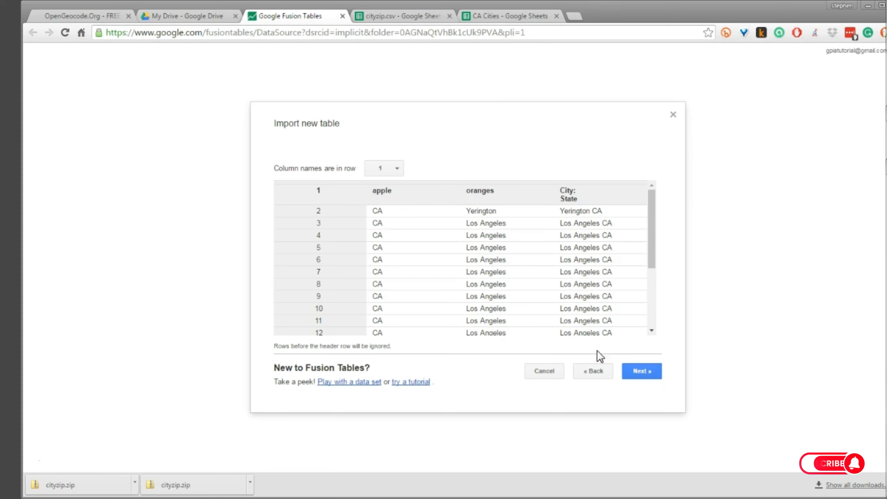
{"action": "left_click", "coordinate": [646, 374]}
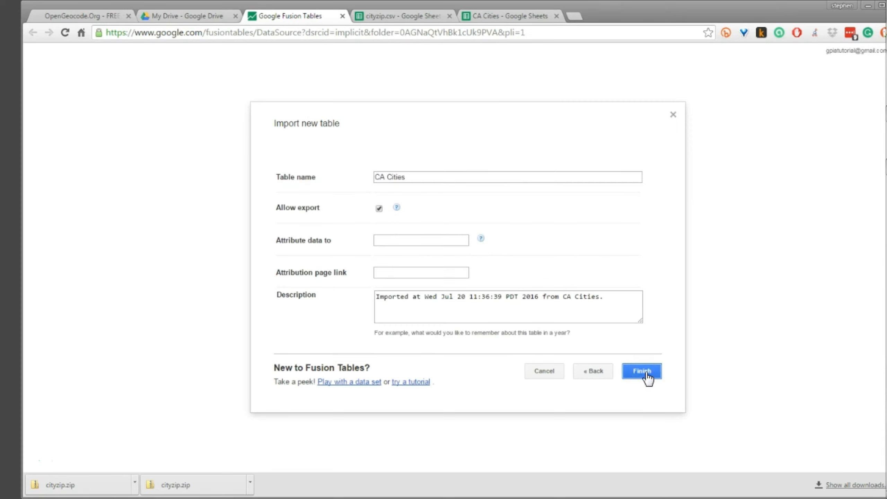
{"action": "left_click", "coordinate": [646, 374]}
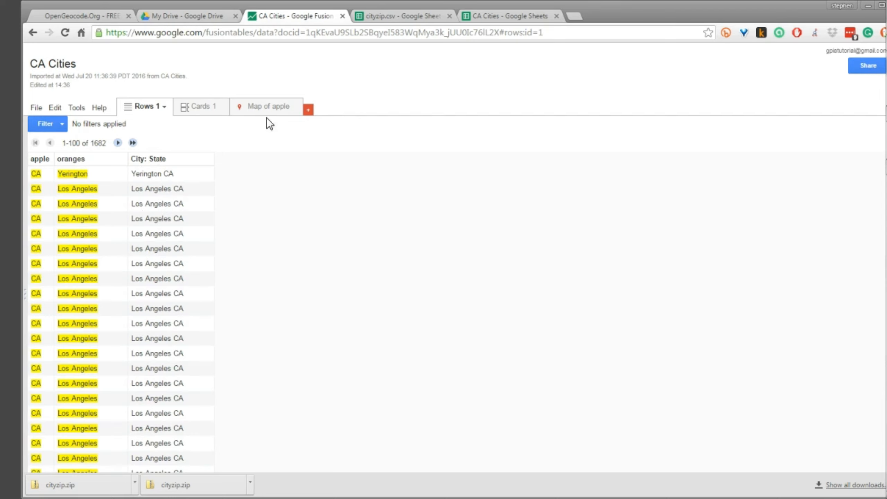
{"action": "left_click", "coordinate": [279, 106]}
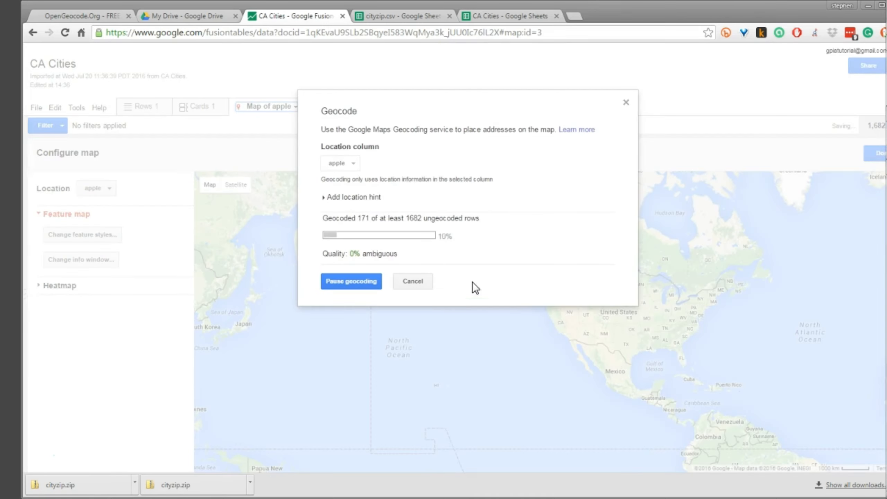
{"action": "left_click", "coordinate": [417, 282]}
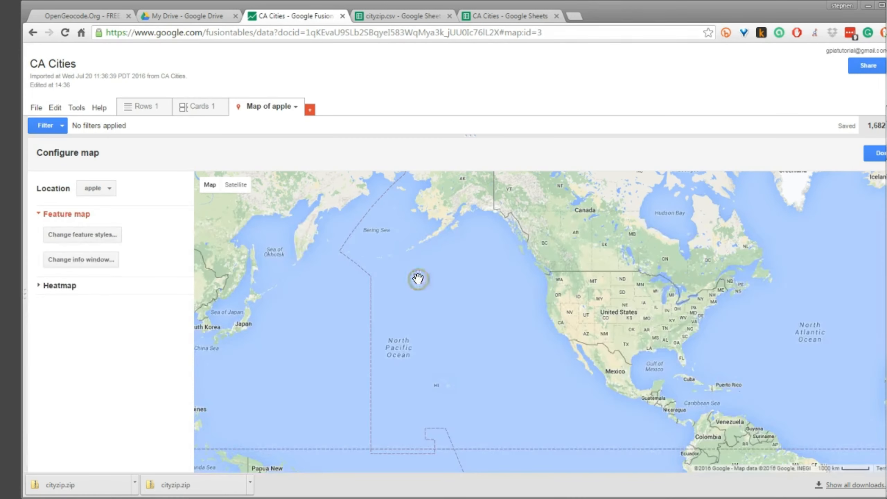
{"action": "left_click", "coordinate": [145, 106]}
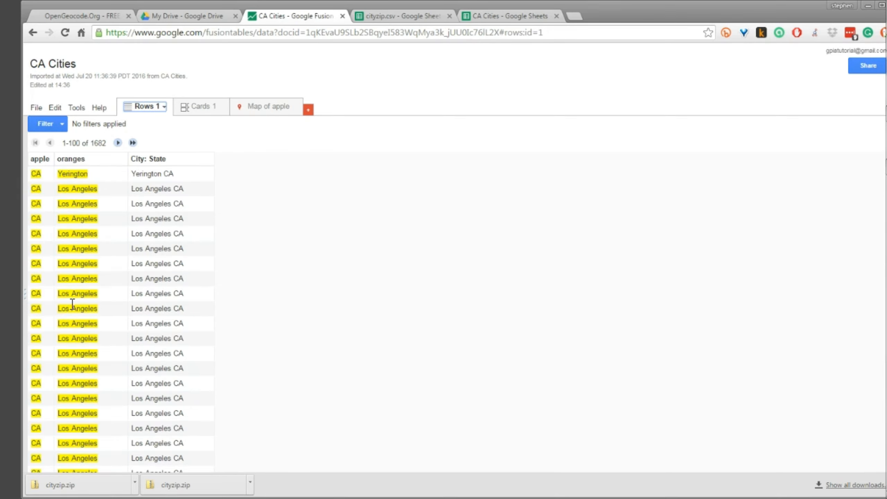
- Change the oranges column's type to Text and save the column settings
{"action": "left_click", "coordinate": [120, 159]}
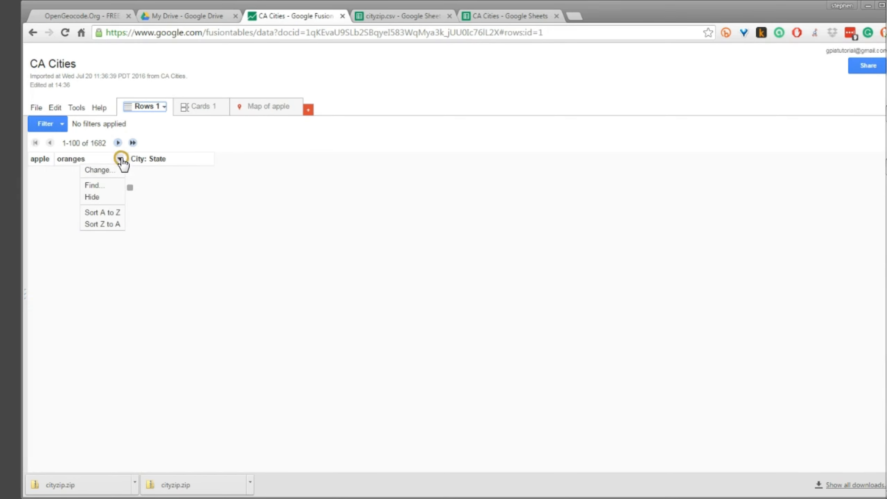
{"action": "left_click", "coordinate": [99, 170]}
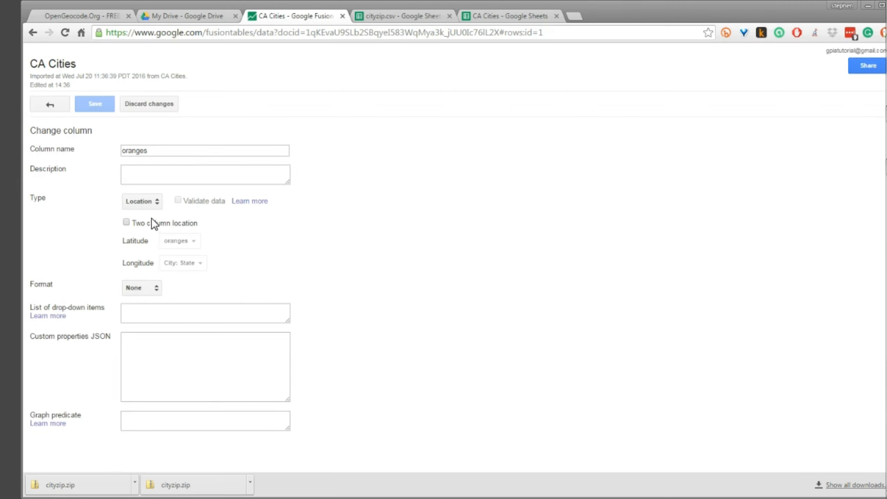
{"action": "left_click", "coordinate": [142, 202]}
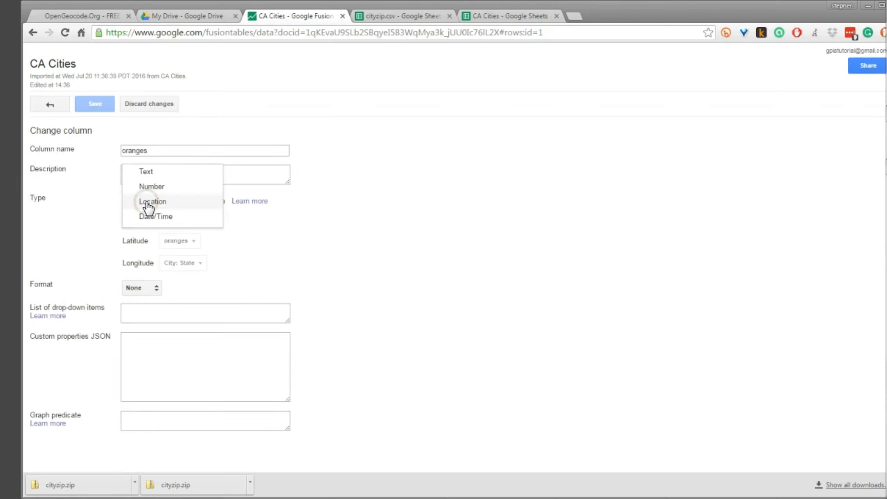
{"action": "left_click", "coordinate": [150, 173]}
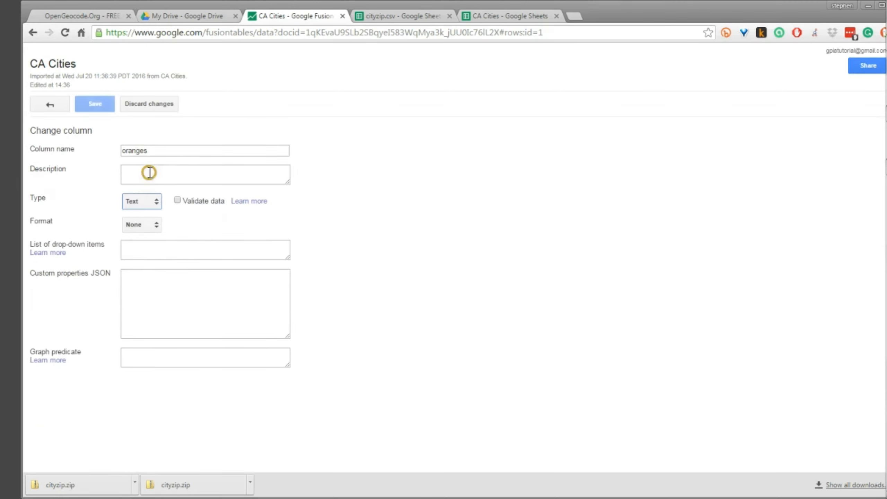
{"action": "left_click", "coordinate": [95, 105]}
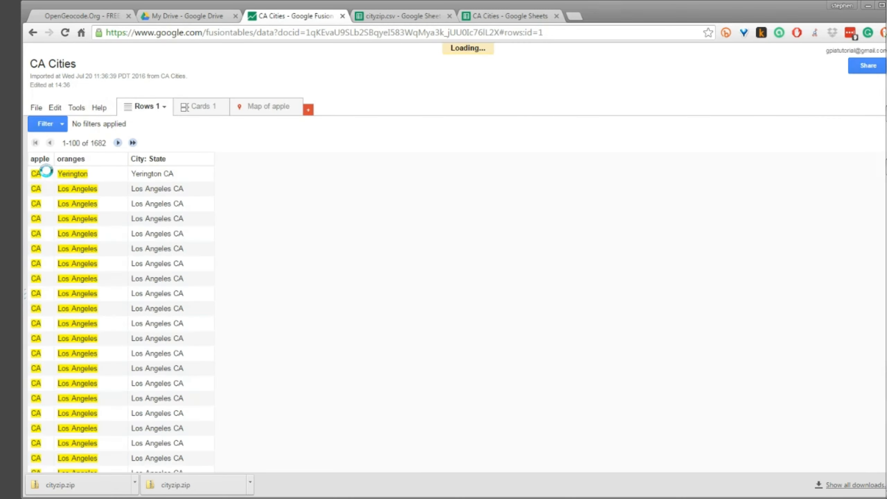
- Change the apple column's type to Text and save the column settings
{"action": "left_click", "coordinate": [50, 159]}
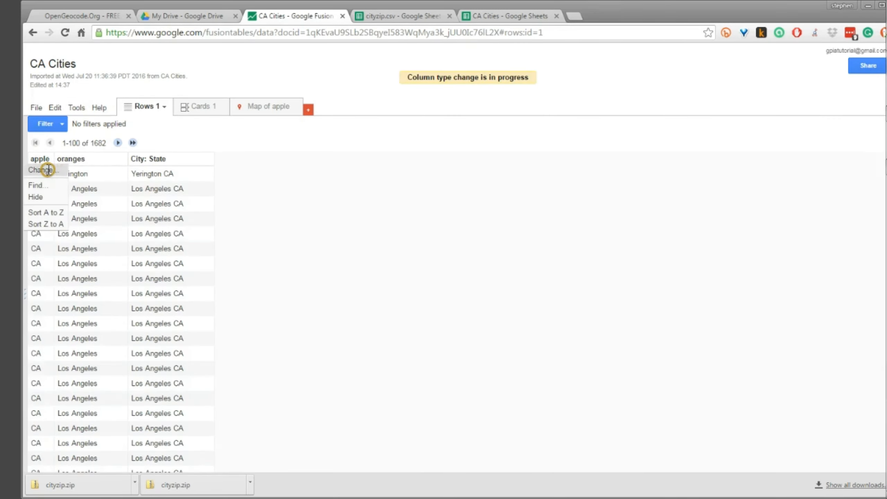
{"action": "left_click", "coordinate": [42, 170]}
{"action": "left_click", "coordinate": [143, 201]}
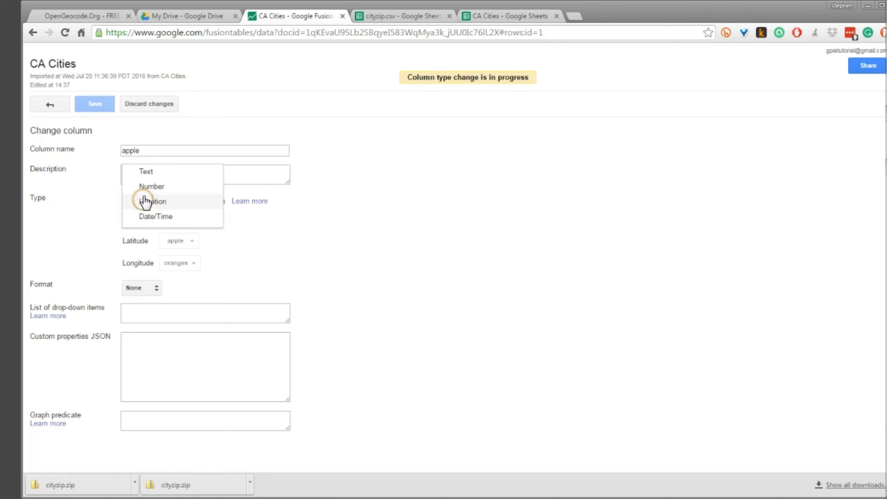
{"action": "left_click", "coordinate": [149, 172]}
{"action": "left_click", "coordinate": [95, 106]}
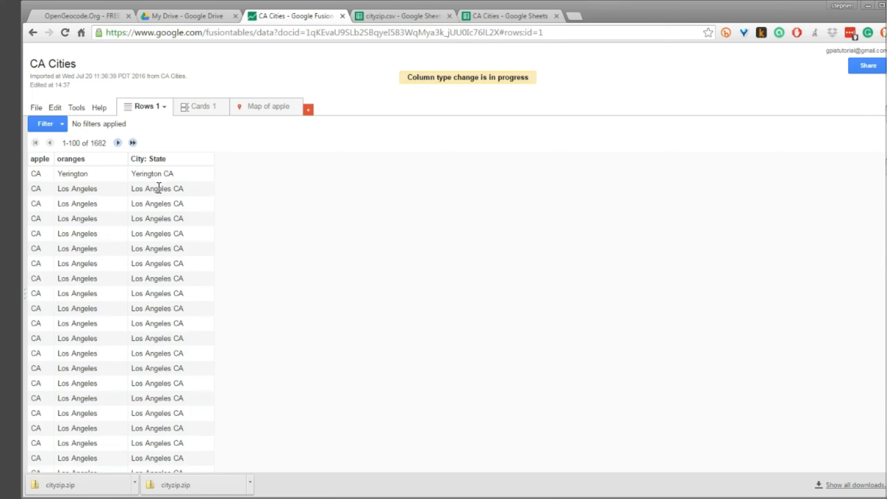
- Change the City: State column's type to Location and save the column settings
{"action": "left_click", "coordinate": [206, 159]}
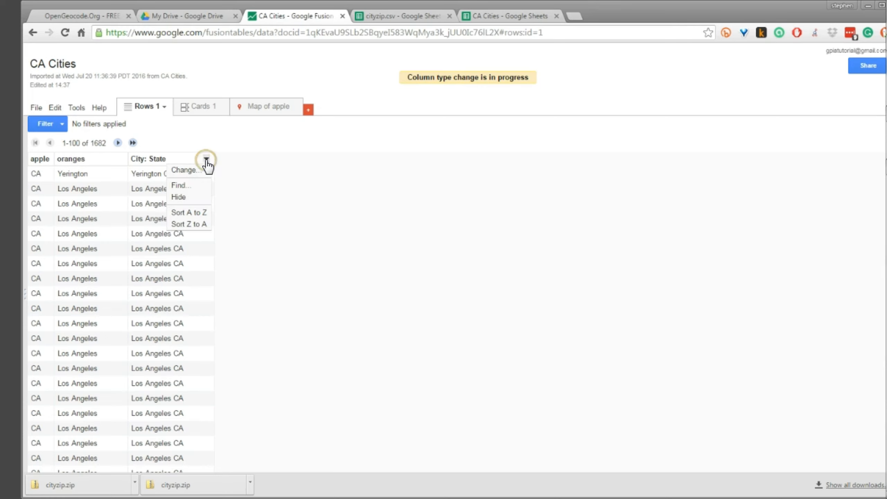
{"action": "left_click", "coordinate": [192, 171]}
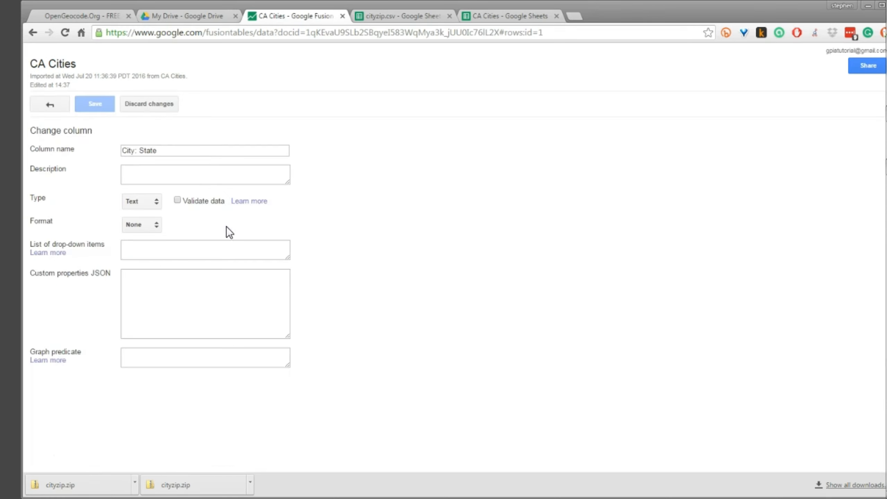
{"action": "left_click", "coordinate": [145, 201]}
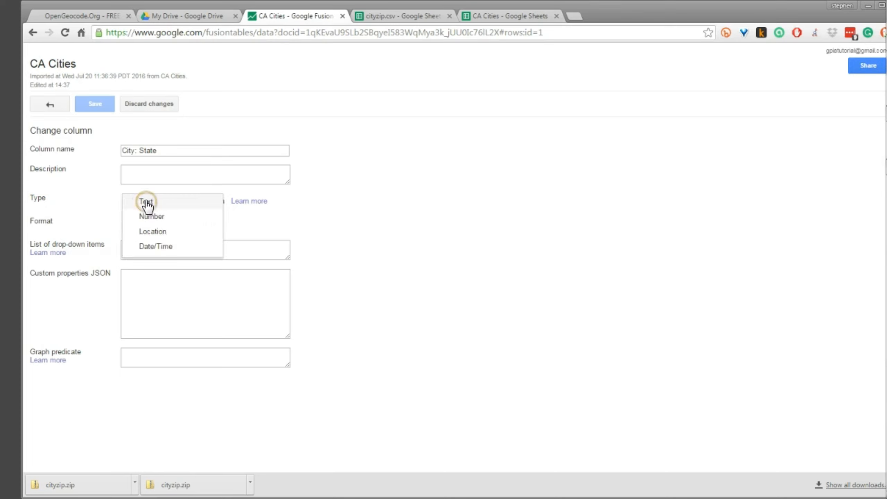
{"action": "left_click", "coordinate": [160, 233]}
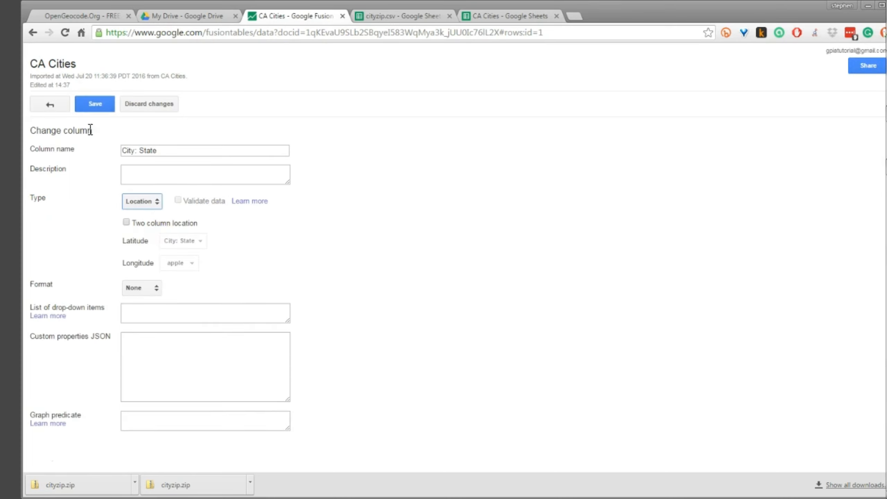
{"action": "left_click", "coordinate": [93, 105]}
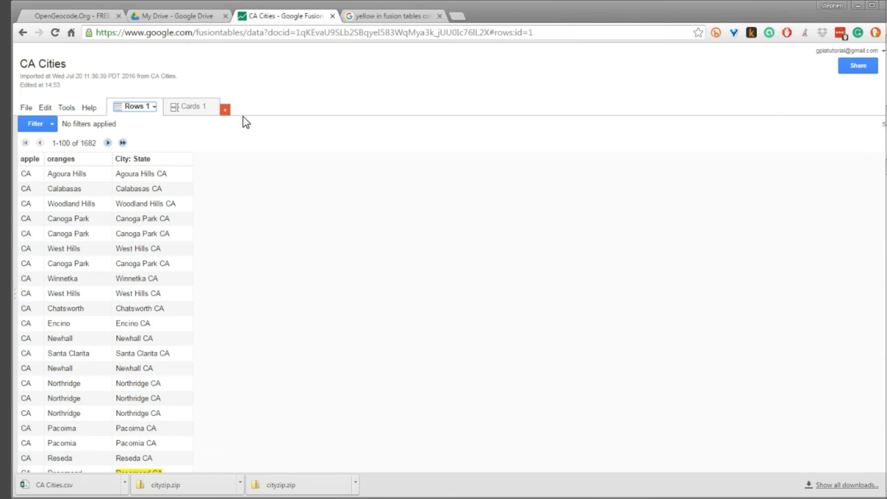
- Add a map to the CA Cities table that plots the City: State locations
{"action": "left_click", "coordinate": [225, 111]}
{"action": "left_click", "coordinate": [253, 170]}
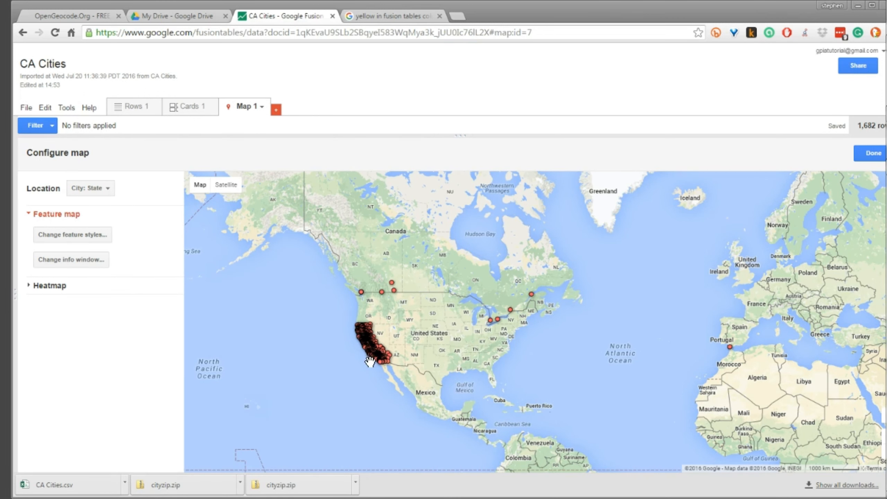
{"action": "left_click_drag", "start_coordinate": [349, 360], "coordinate": [358, 324]}
{"action": "scroll", "coordinate": [363, 292], "scroll_direction": "down", "scroll_amount": 1}
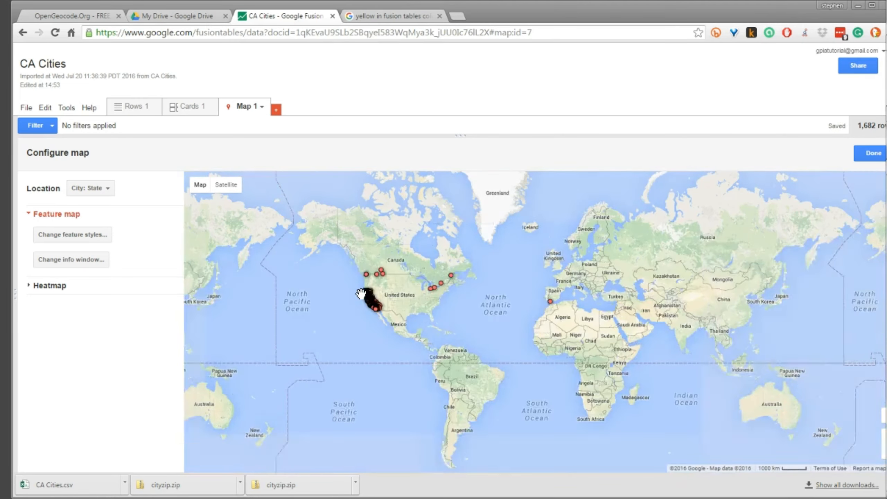
- Inspect the points plotted north of California and view the details of the Creston CA and Strathmore CA markers
{"action": "scroll", "coordinate": [360, 292], "scroll_direction": "up", "scroll_amount": 2}
{"action": "left_click_drag", "start_coordinate": [373, 307], "coordinate": [311, 315]}
{"action": "double_click", "coordinate": [340, 311]}
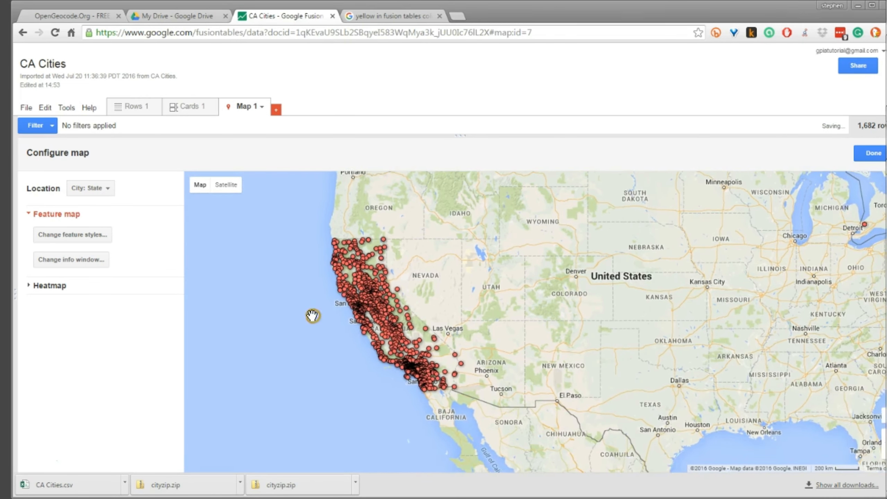
{"action": "double_click", "coordinate": [400, 353]}
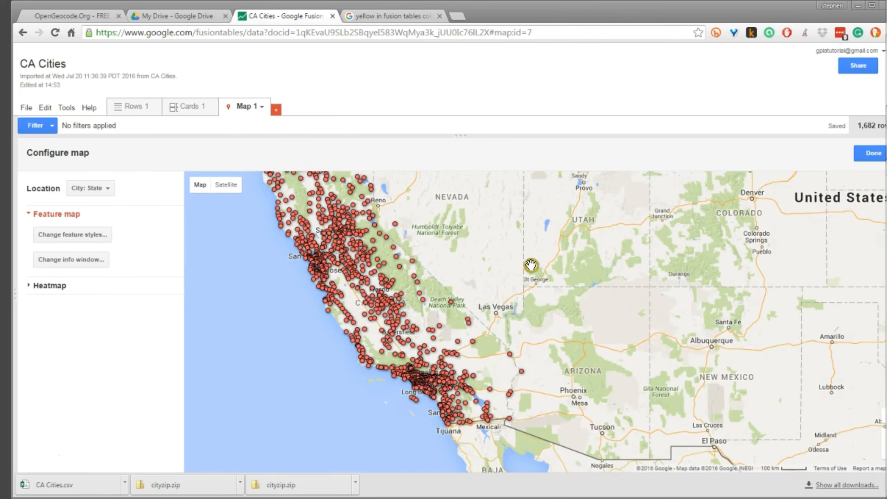
{"action": "left_click_drag", "start_coordinate": [532, 265], "coordinate": [544, 469]}
{"action": "left_click_drag", "start_coordinate": [453, 279], "coordinate": [464, 483]}
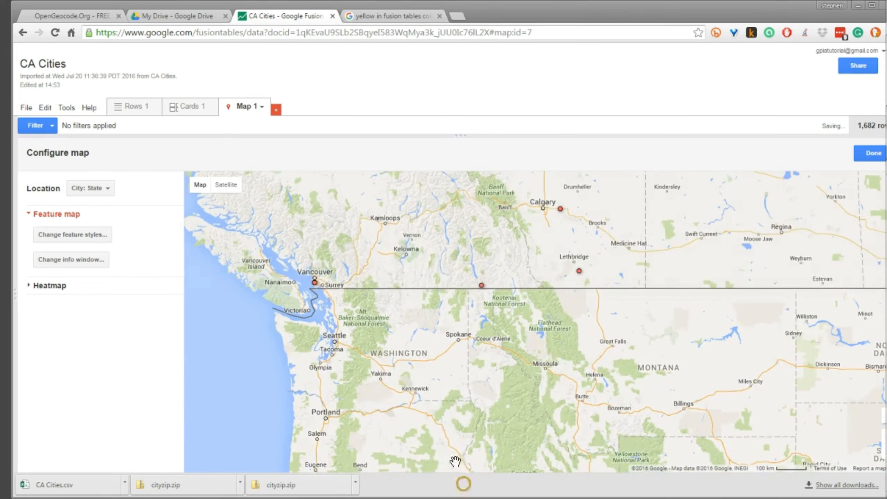
{"action": "left_click", "coordinate": [482, 286]}
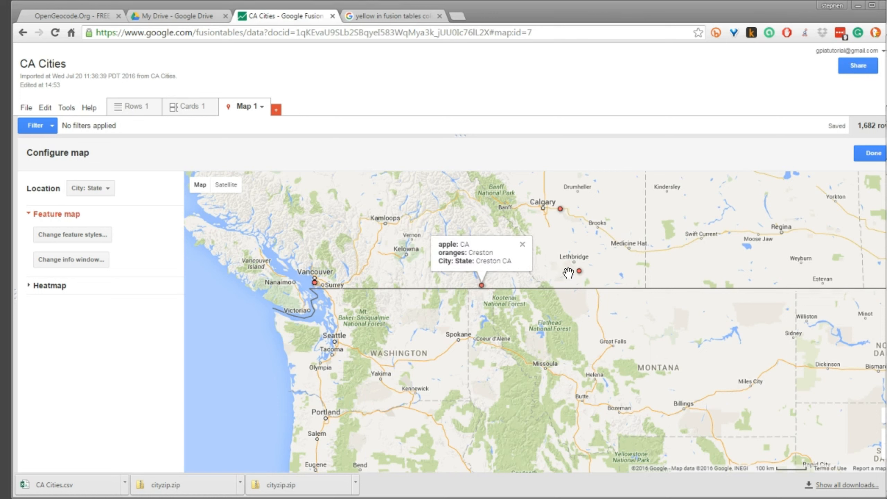
{"action": "left_click", "coordinate": [561, 209]}
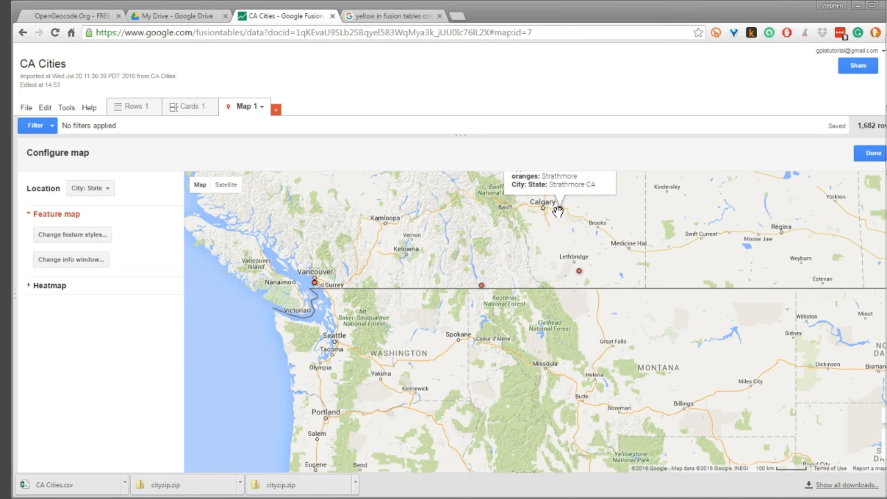
{"action": "scroll", "coordinate": [556, 213], "scroll_direction": "up", "scroll_amount": 1}
{"action": "left_click", "coordinate": [602, 175]}
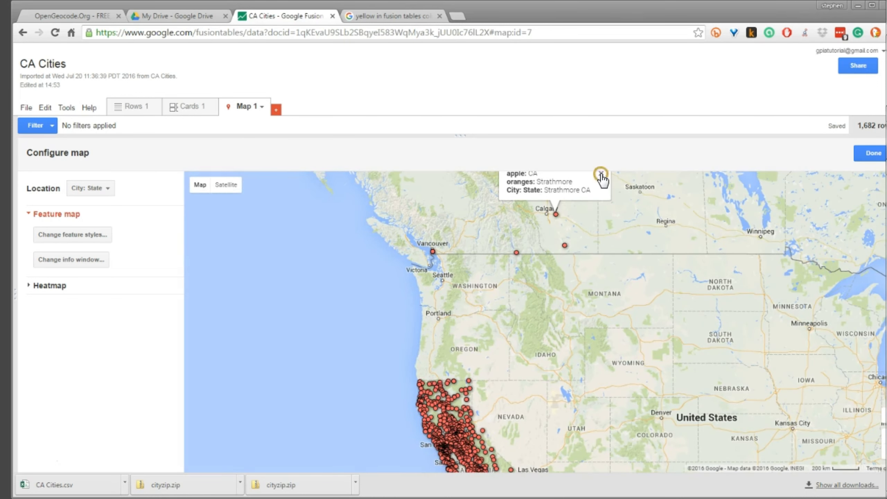
- Survey the whole map for points plotted outside California and compare them with the cluster of California cities
{"action": "left_click_drag", "start_coordinate": [633, 335], "coordinate": [519, 294]}
{"action": "scroll", "coordinate": [558, 344], "scroll_direction": "down", "scroll_amount": 2}
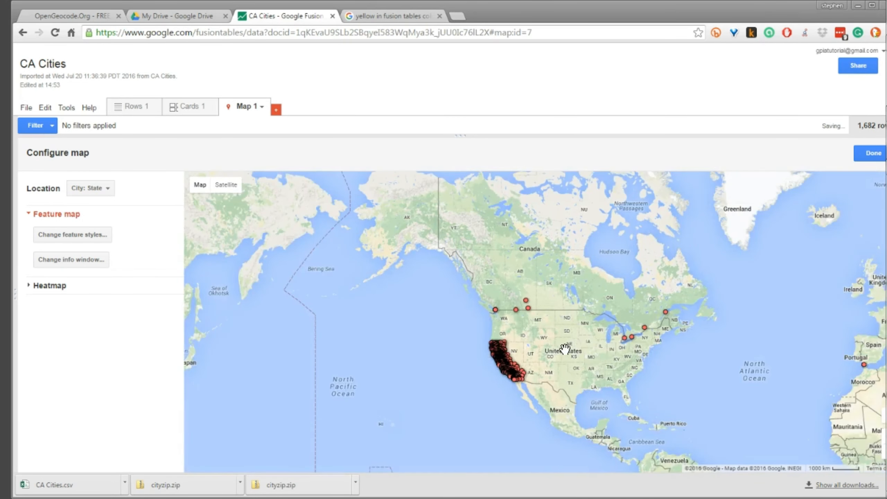
{"action": "left_click_drag", "start_coordinate": [606, 372], "coordinate": [456, 311]}
{"action": "scroll", "coordinate": [555, 346], "scroll_direction": "down", "scroll_amount": 1}
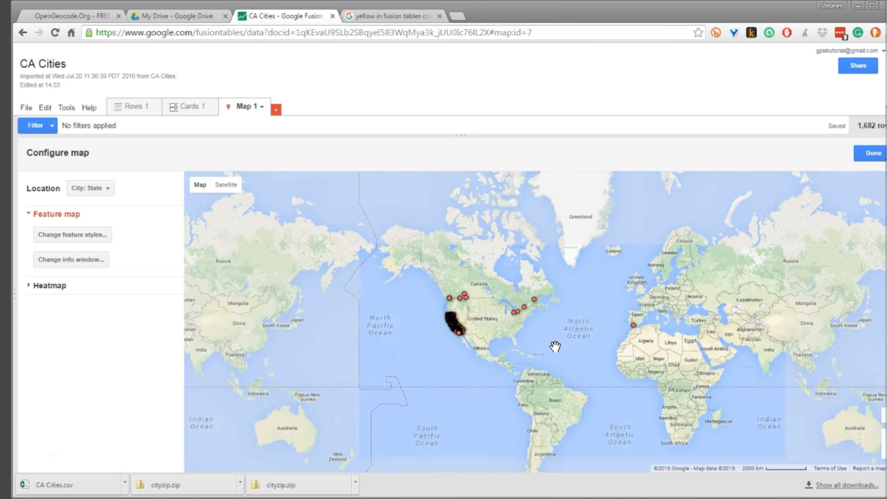
{"action": "left_click_drag", "start_coordinate": [547, 334], "coordinate": [504, 335]}
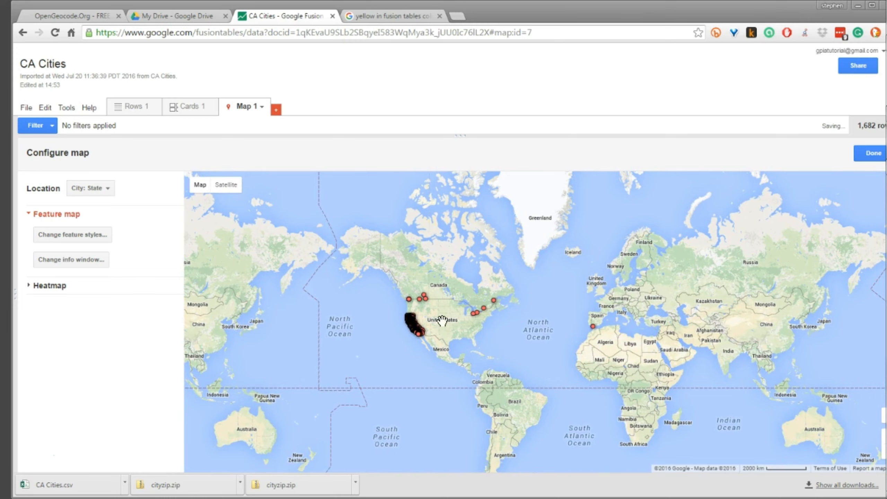
{"action": "scroll", "coordinate": [454, 318], "scroll_direction": "up", "scroll_amount": 1}
{"action": "scroll", "coordinate": [427, 322], "scroll_direction": "up", "scroll_amount": 1}
{"action": "left_click_drag", "start_coordinate": [379, 306], "coordinate": [421, 337]}
{"action": "scroll", "coordinate": [421, 336], "scroll_direction": "up", "scroll_amount": 1}
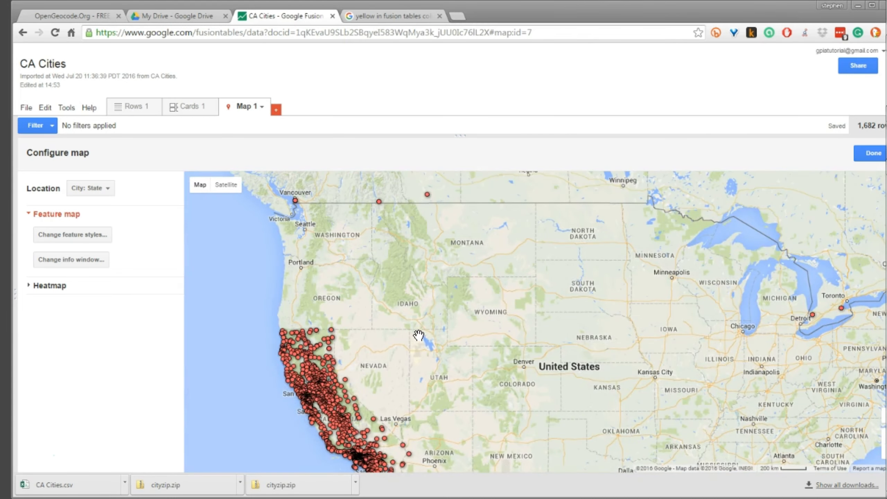
{"action": "left_click_drag", "start_coordinate": [420, 388], "coordinate": [400, 316]}
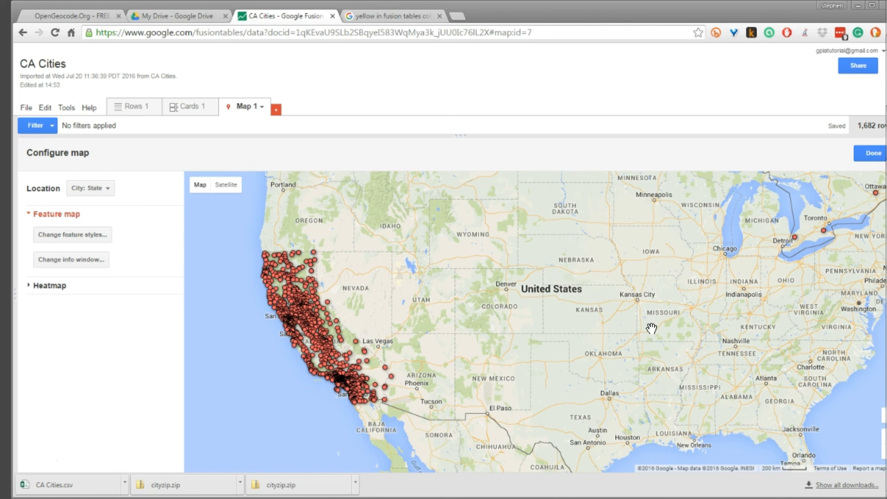
- Check which columns the map offers as its location and review the points plotted outside California again
{"action": "left_click", "coordinate": [99, 191]}
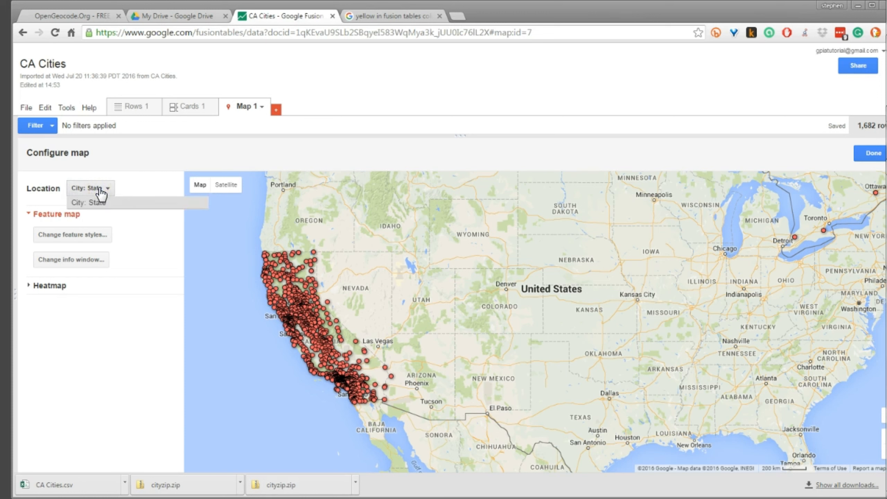
{"action": "left_click", "coordinate": [124, 388]}
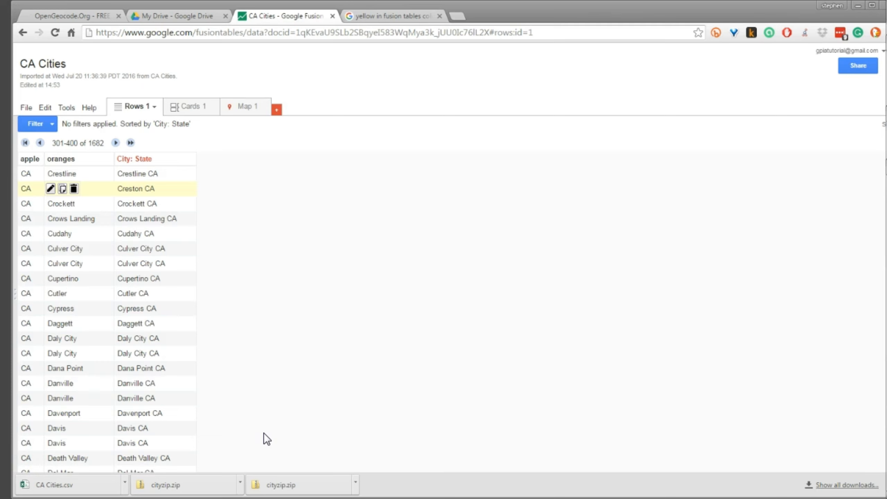
{"action": "left_click", "coordinate": [253, 106]}
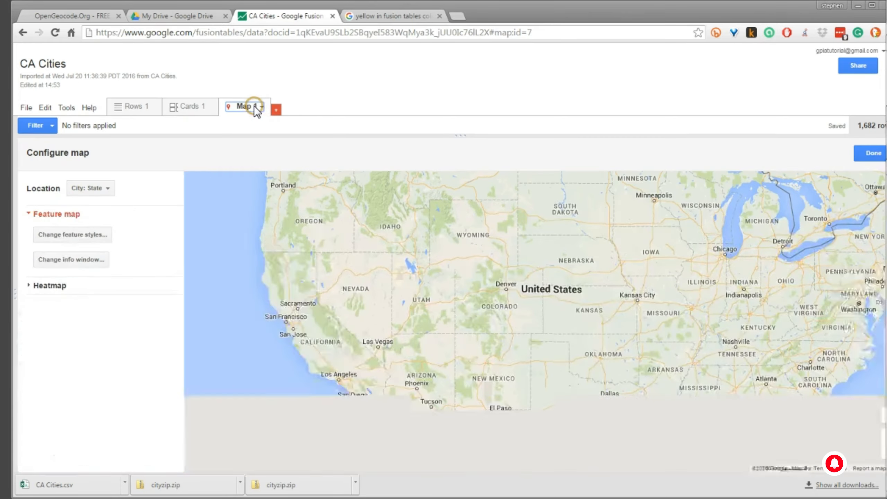
{"action": "scroll", "coordinate": [484, 309], "scroll_direction": "down", "scroll_amount": 1}
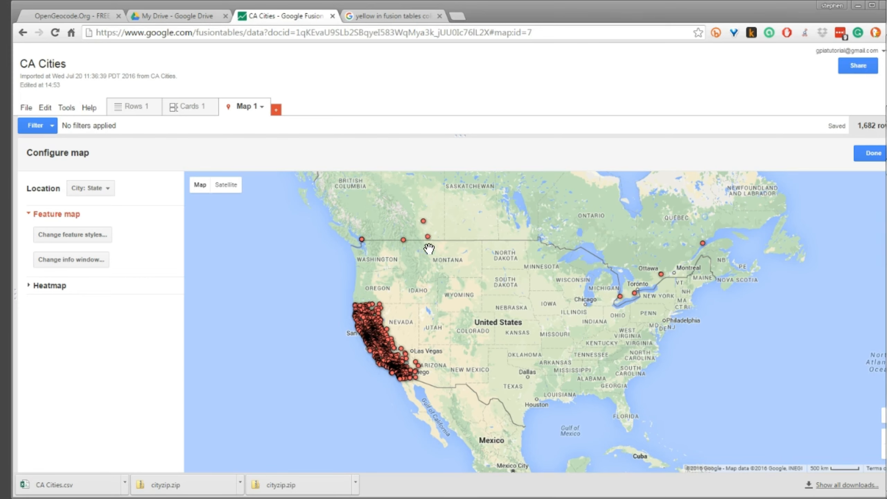
- Locate the Creston CA row in the table rows and open its geocode for correction
{"action": "left_click", "coordinate": [133, 108]}
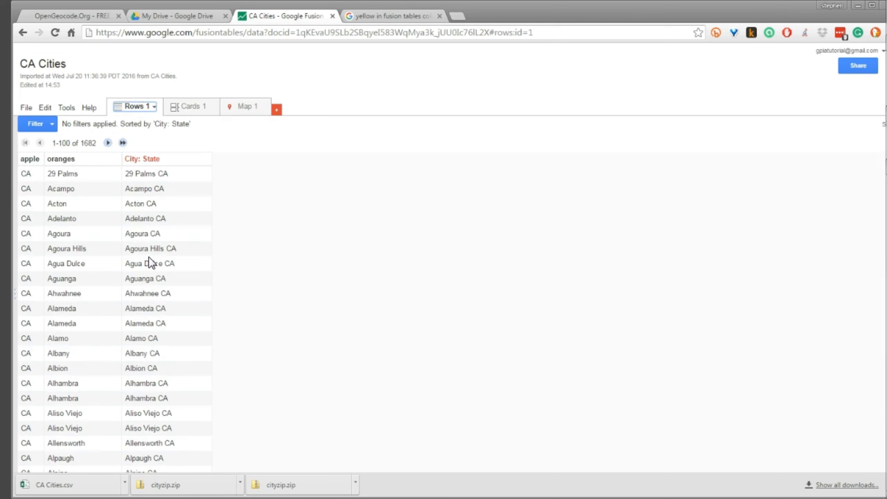
{"action": "scroll", "coordinate": [134, 235], "scroll_direction": "down", "scroll_amount": 10}
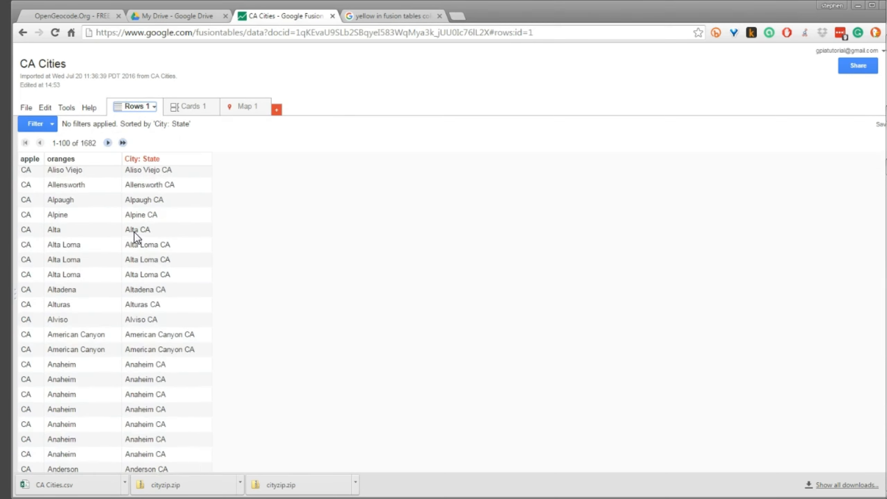
{"action": "left_click", "coordinate": [107, 143]}
{"action": "scroll", "coordinate": [144, 246], "scroll_direction": "down", "scroll_amount": 15}
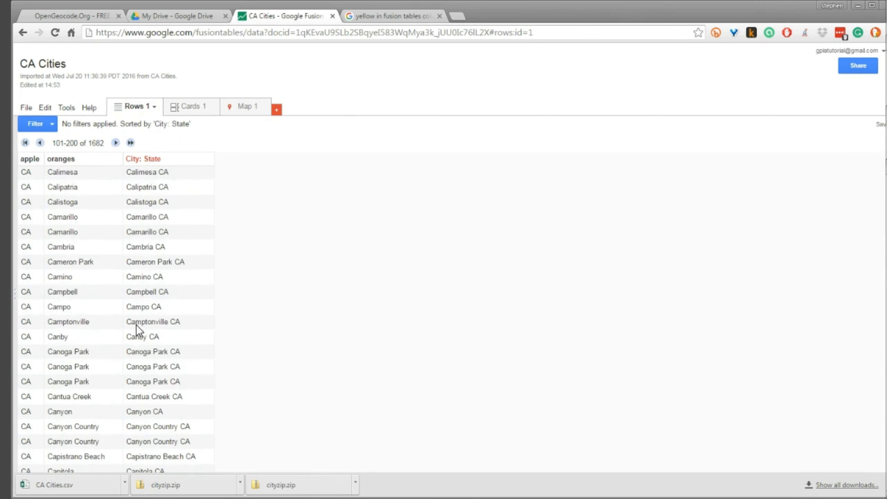
{"action": "scroll", "coordinate": [136, 321], "scroll_direction": "down", "scroll_amount": 4}
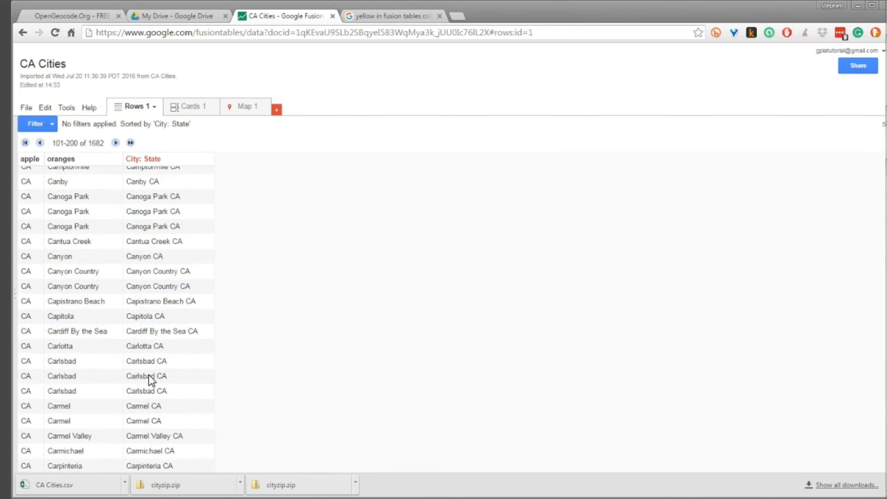
{"action": "left_click", "coordinate": [116, 143]}
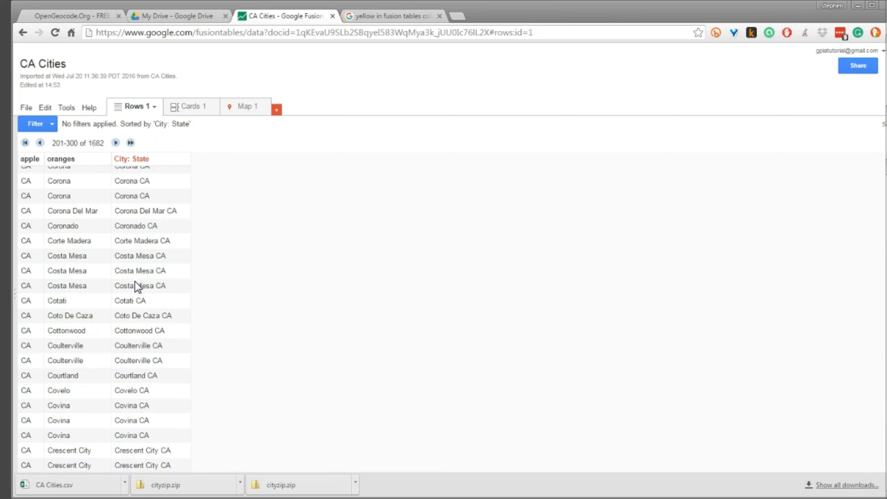
{"action": "left_click", "coordinate": [115, 143]}
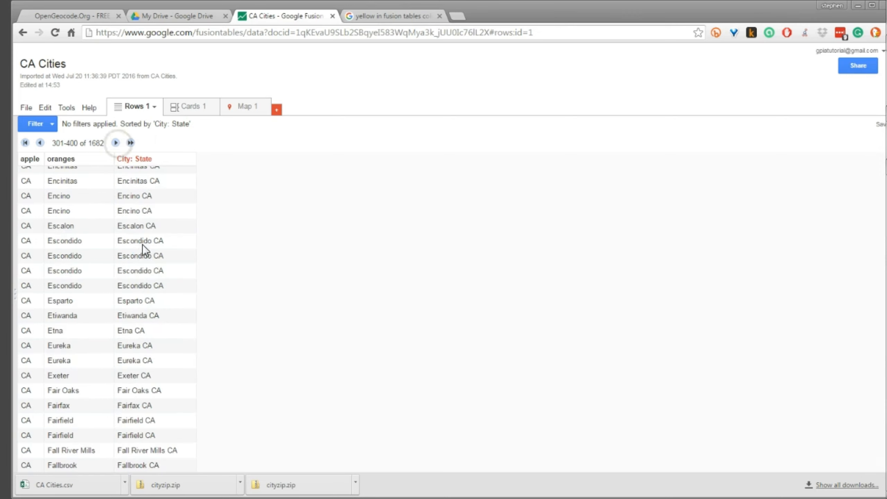
{"action": "scroll", "coordinate": [150, 304], "scroll_direction": "up", "scroll_amount": 20}
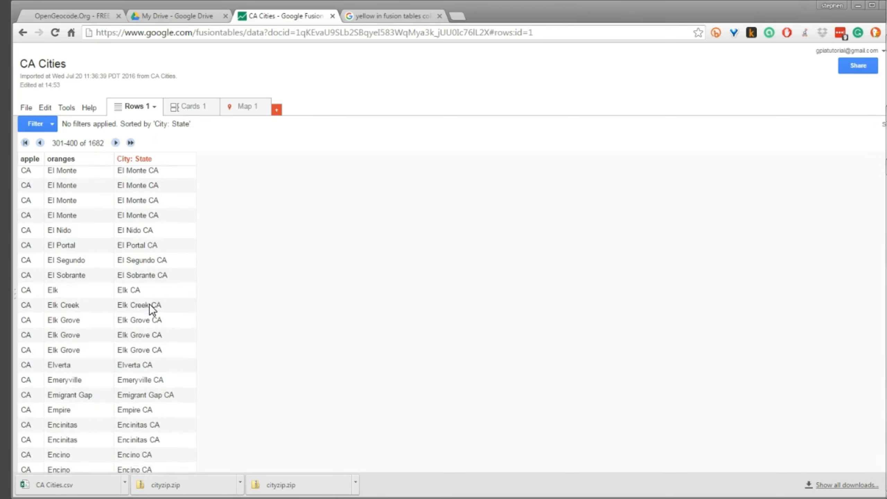
{"action": "scroll", "coordinate": [148, 304], "scroll_direction": "up", "scroll_amount": 13}
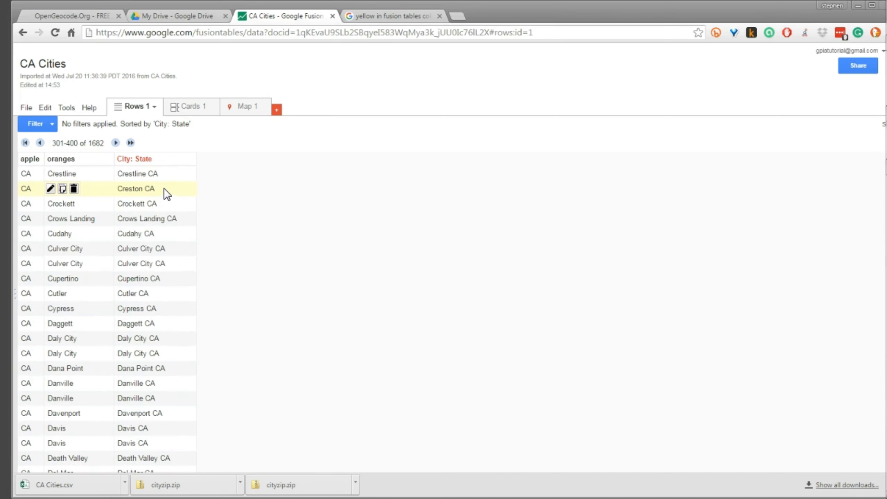
{"action": "left_click", "coordinate": [50, 189]}
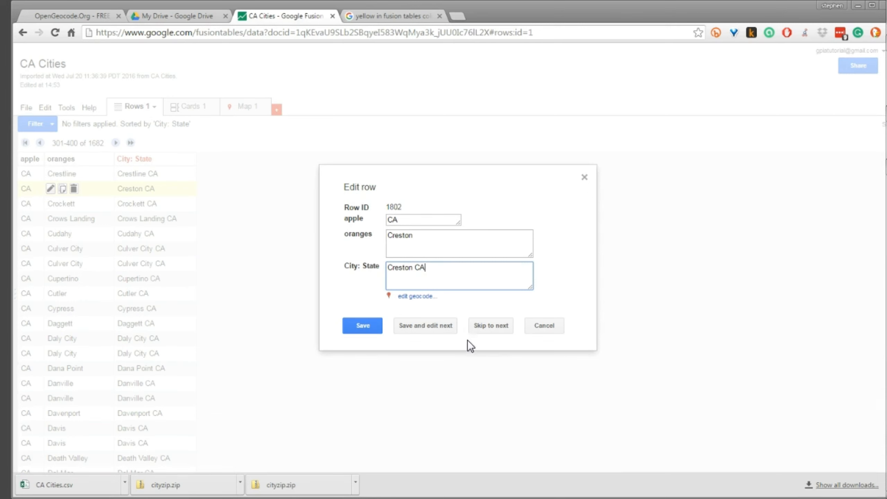
{"action": "left_click", "coordinate": [424, 297]}
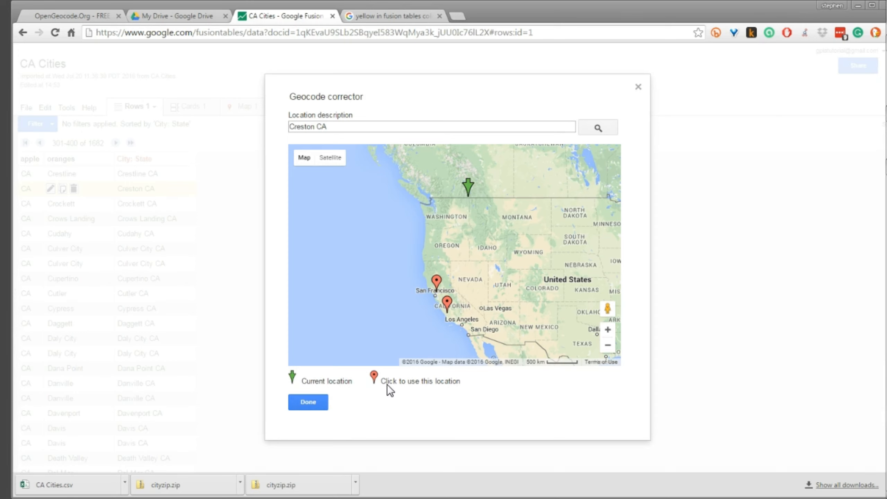
- Preview the two suggested California locations for Creston CA in the geocode corrector without applying either
{"action": "scroll", "coordinate": [447, 309], "scroll_direction": "up", "scroll_amount": 2}
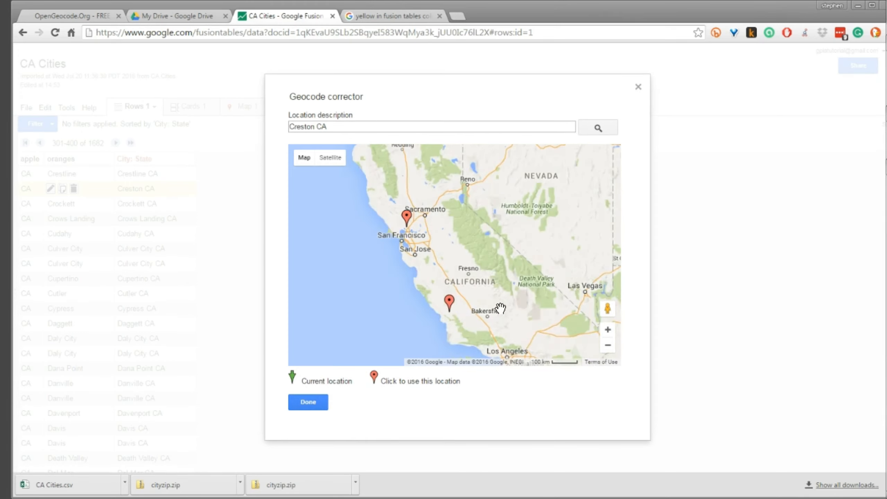
{"action": "left_click", "coordinate": [419, 282]}
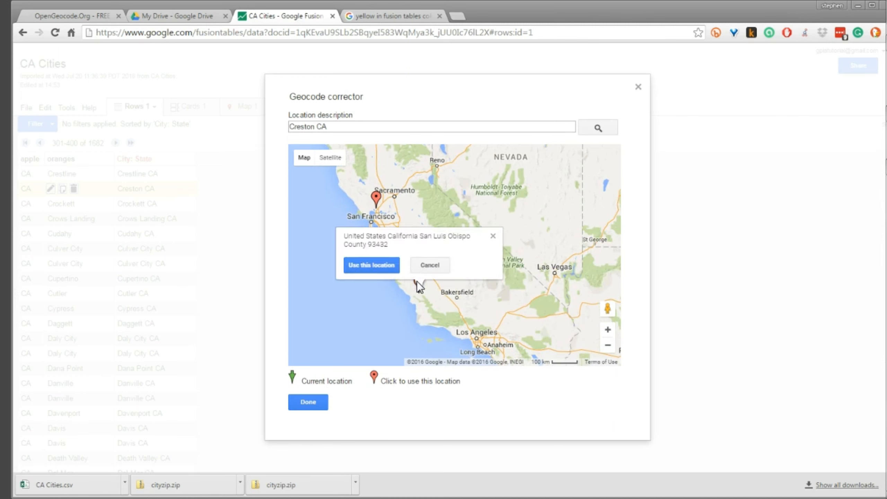
{"action": "left_click", "coordinate": [431, 265]}
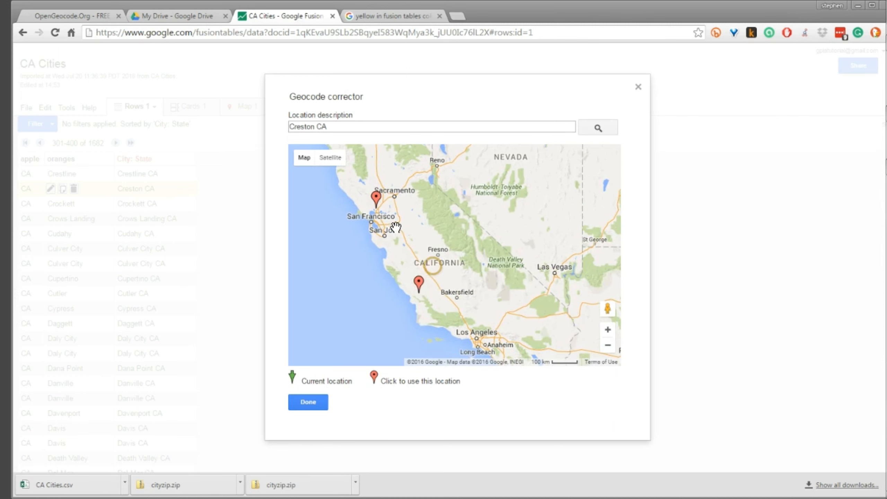
{"action": "left_click", "coordinate": [375, 197]}
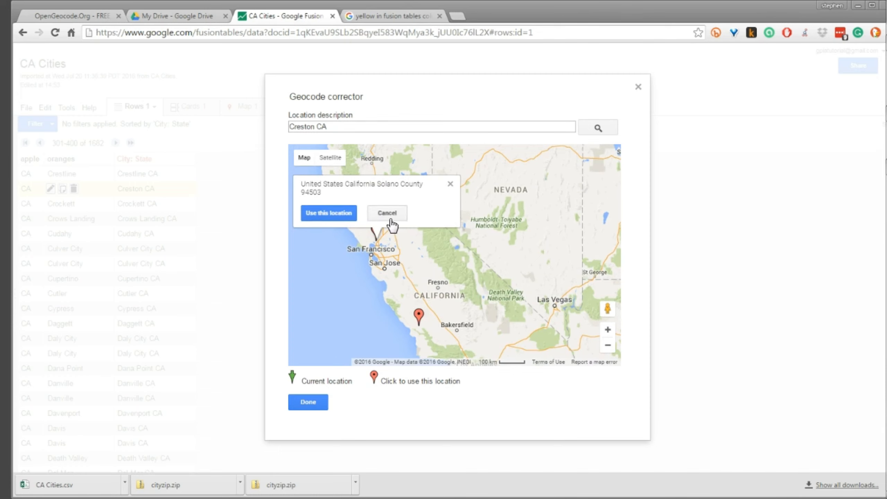
{"action": "left_click", "coordinate": [389, 214]}
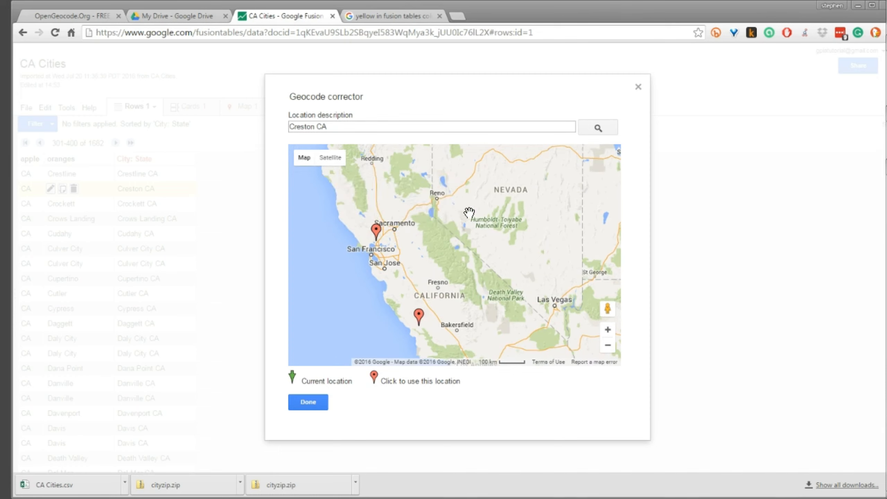
{"action": "left_click_drag", "start_coordinate": [440, 301], "coordinate": [416, 229]}
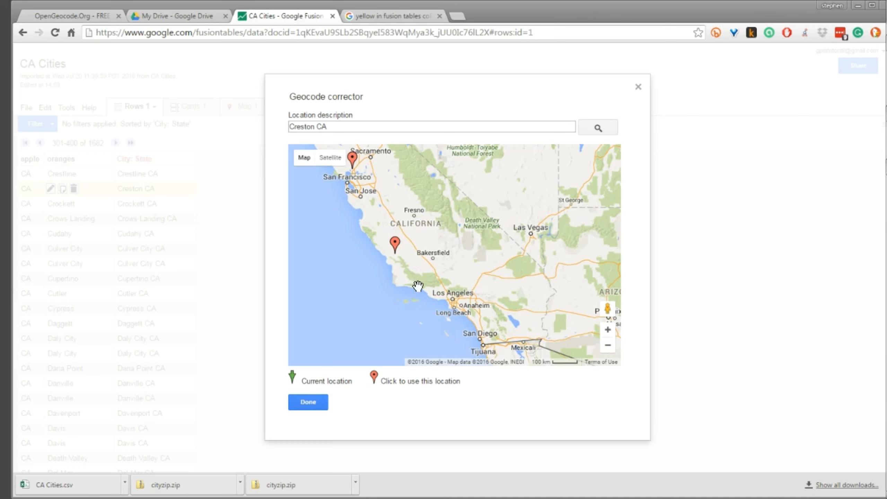
- Search Google for "creston ca" in a new browser tab to check its county, and return to the CA Cities table
{"action": "left_click", "coordinate": [456, 17]}
{"action": "type", "text": "c"}
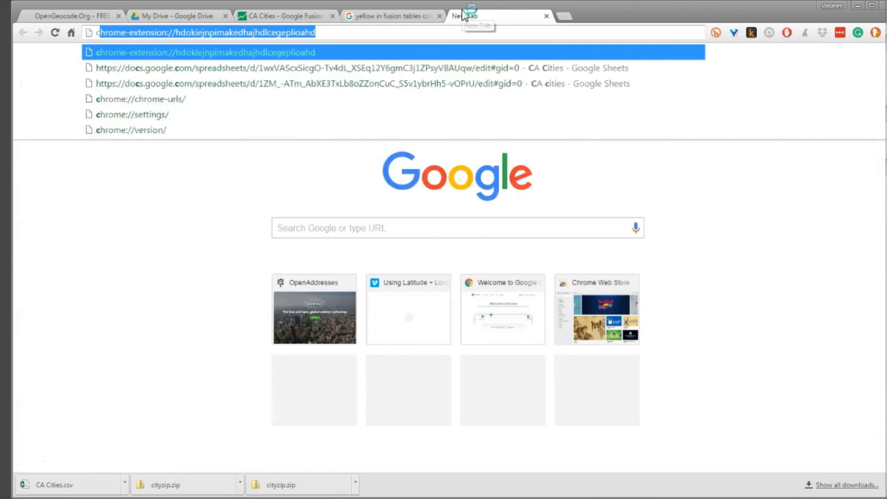
{"action": "type", "text": "reston ca"}
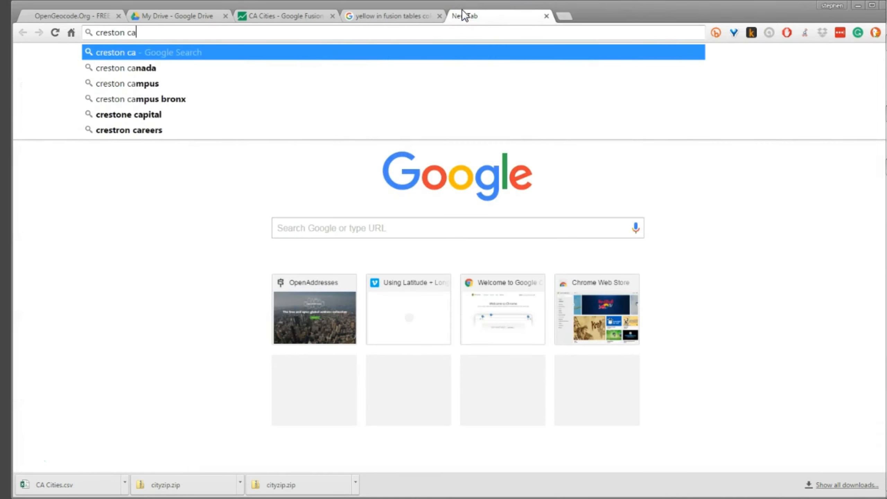
{"action": "key", "text": "Return"}
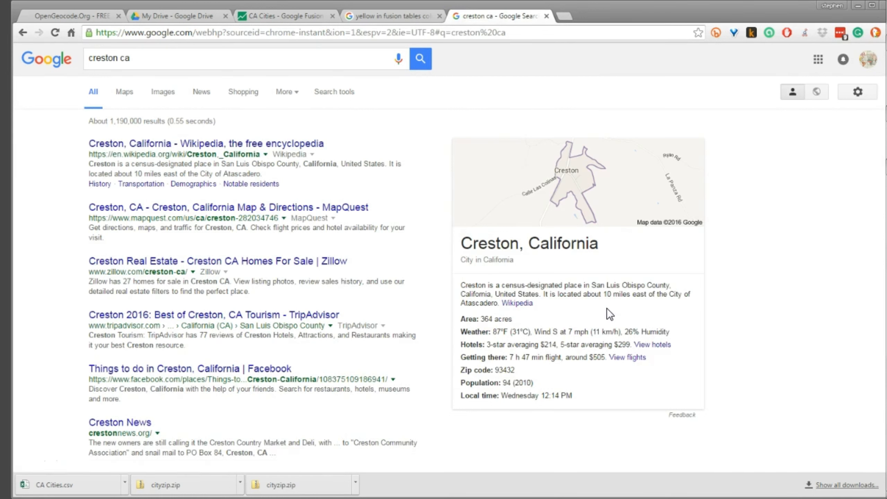
{"action": "left_click", "coordinate": [397, 17]}
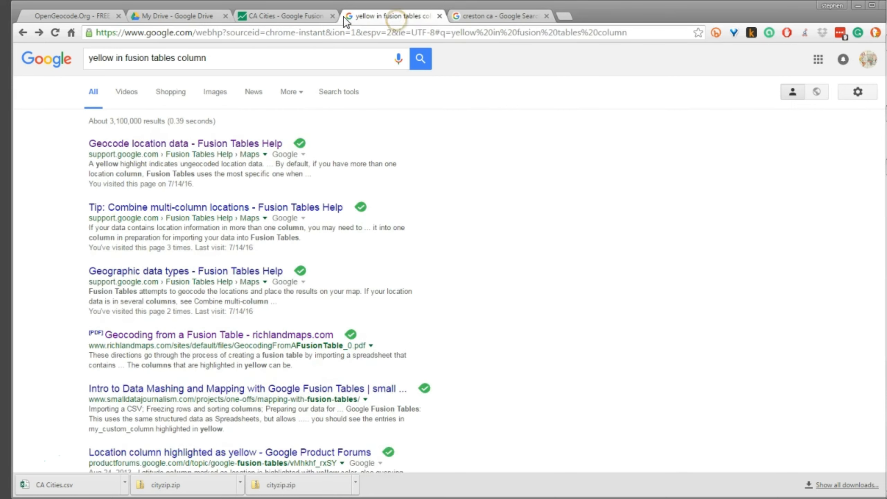
{"action": "left_click", "coordinate": [307, 15]}
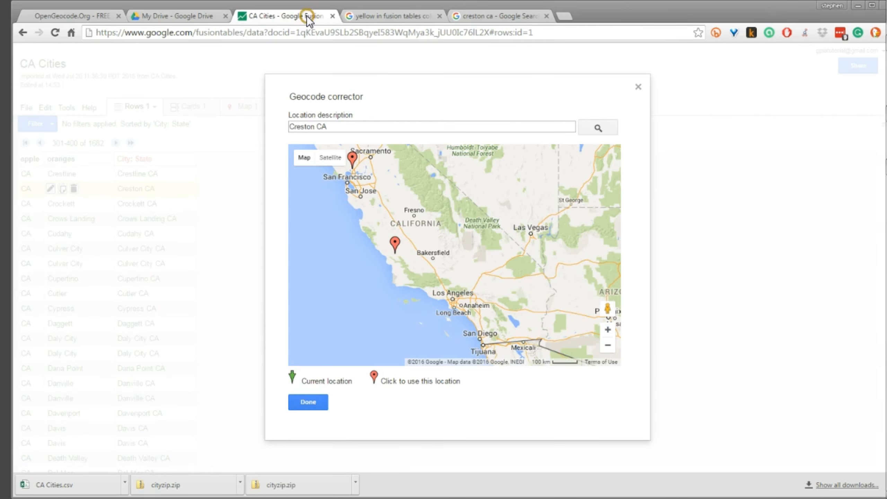
- Set the Creston CA geocode to the San Luis Obispo County location, save the row, and return to the map
{"action": "left_click", "coordinate": [395, 243]}
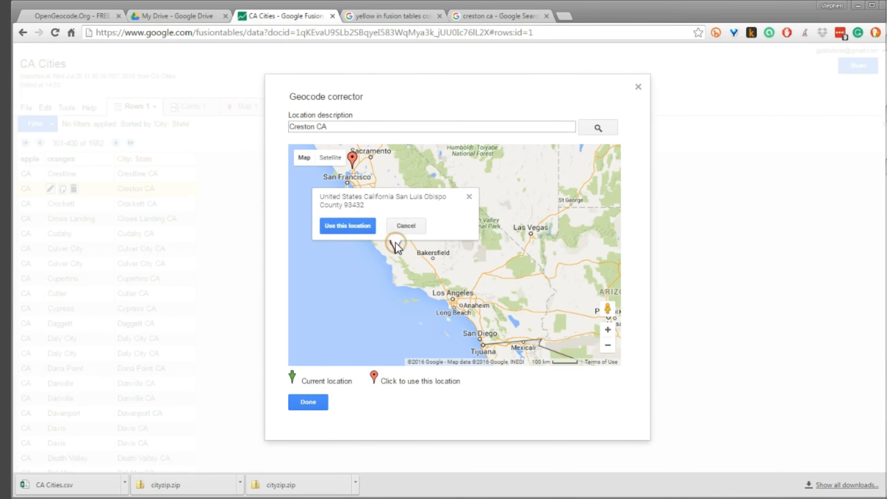
{"action": "left_click", "coordinate": [341, 227]}
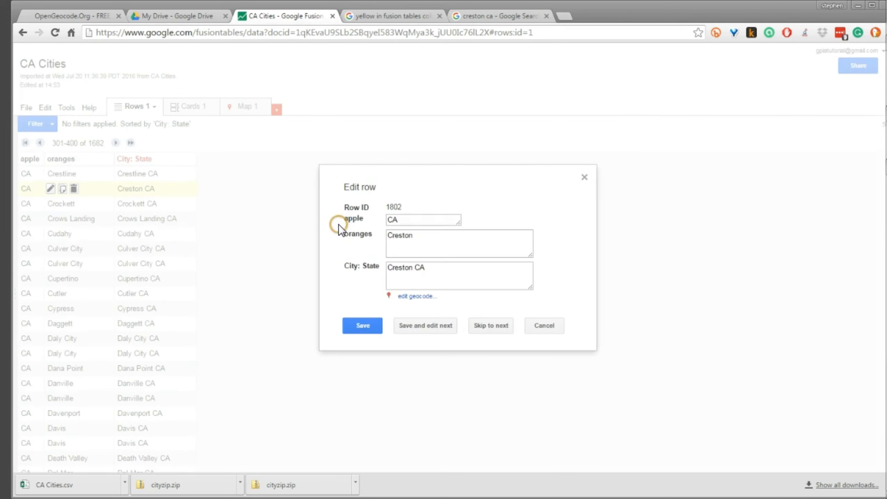
{"action": "left_click", "coordinate": [362, 326]}
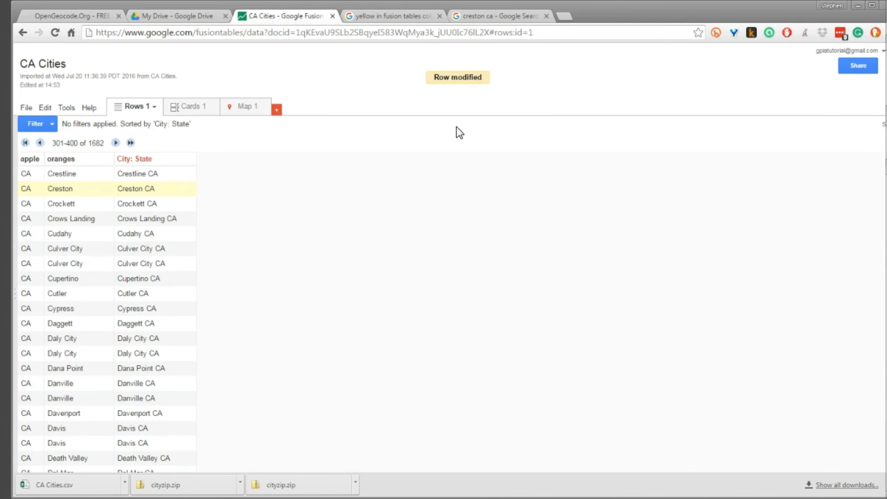
{"action": "left_click", "coordinate": [252, 111]}
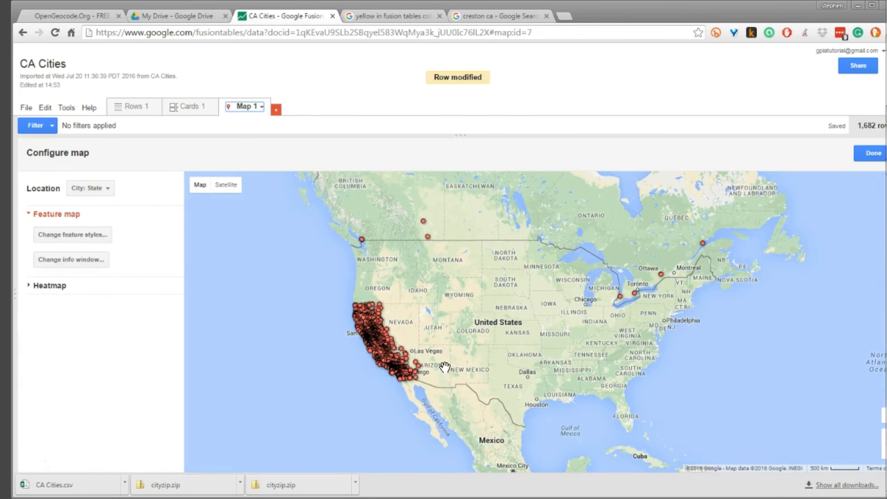